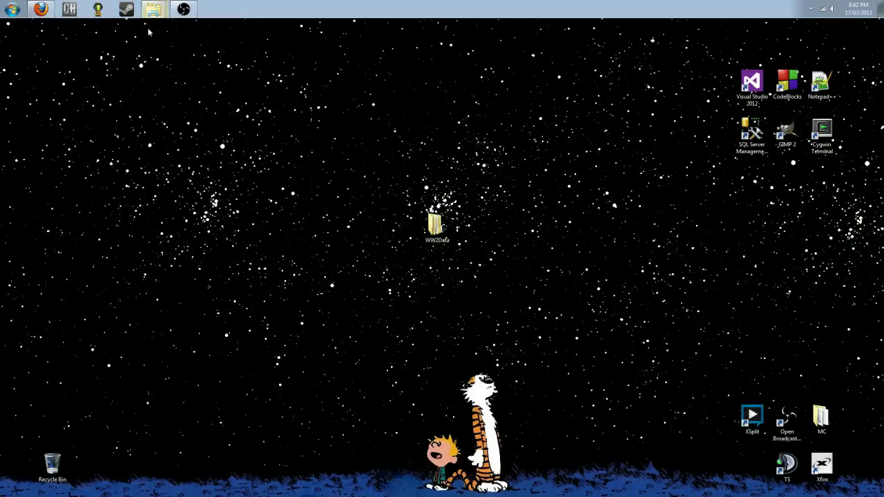
- Bring up the open folder windows containing SGAExtractor.exe and ModStudio.exe
left_click(153, 9)
mouse_move(338, 241)
left_mouse_down()
mouse_move(315, 241)
mouse_move(198, 174)
mouse_move(198, 159)
mouse_move(241, 252)
mouse_move(276, 238)
mouse_move(334, 239)
left_mouse_up()
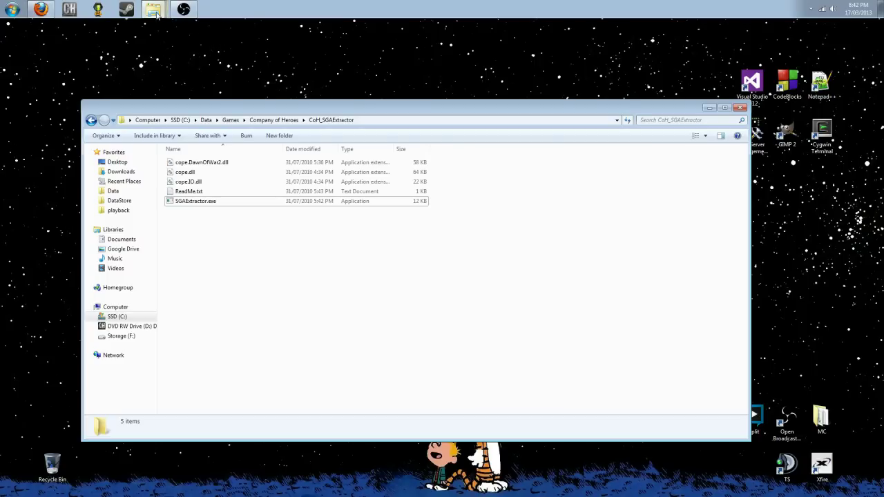
key("alt+Tab")
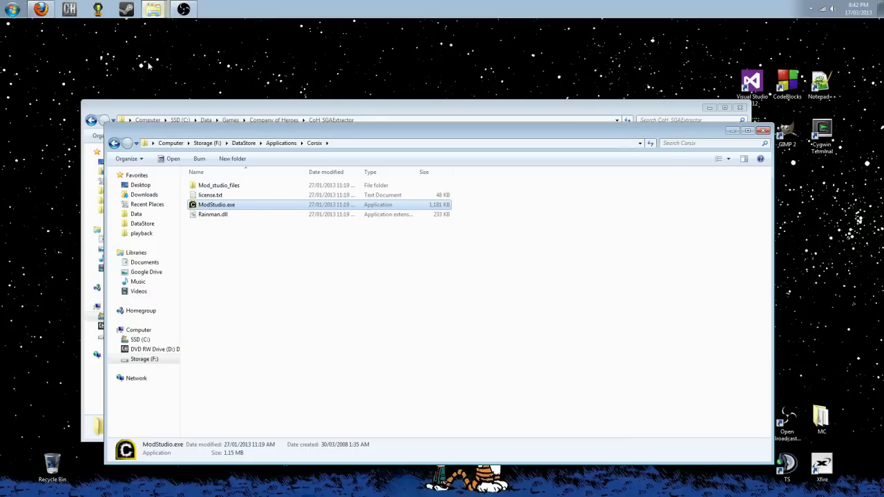
- In the Company of Heroes game folder, open WW2\Archives and select WW2Data.sga
left_click(201, 108)
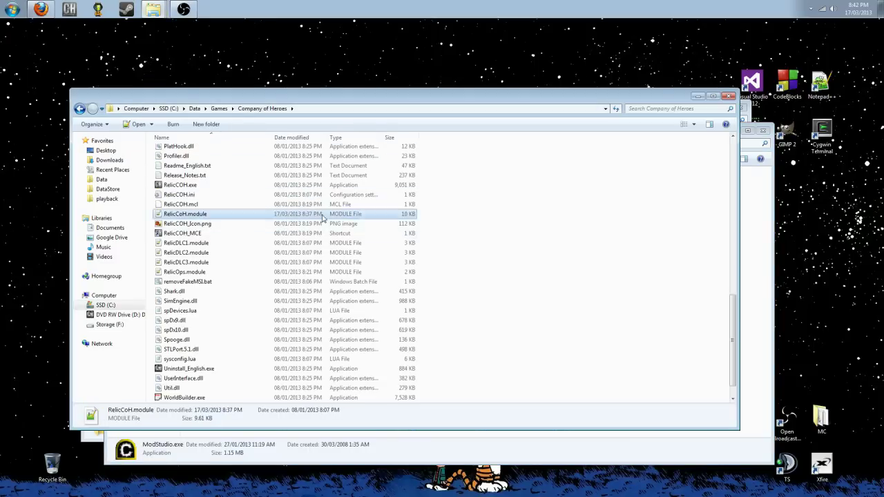
scroll(465, 208, "up", 15)
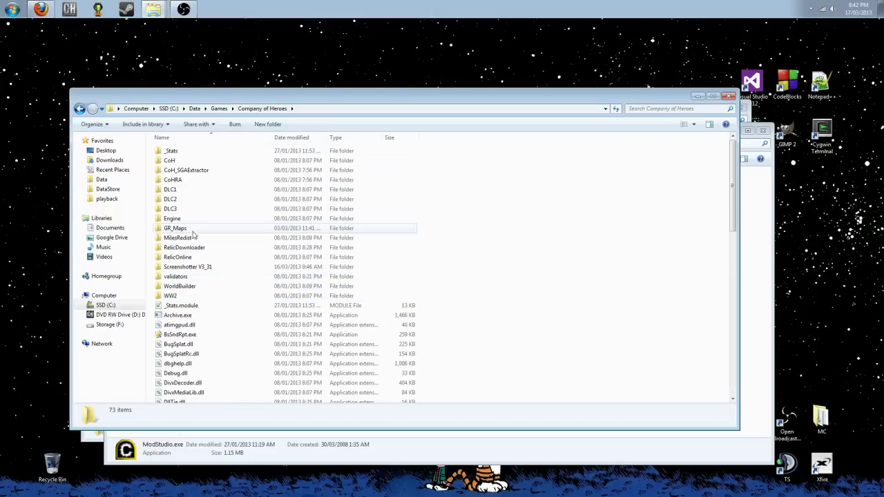
double_click(193, 297)
double_click(176, 152)
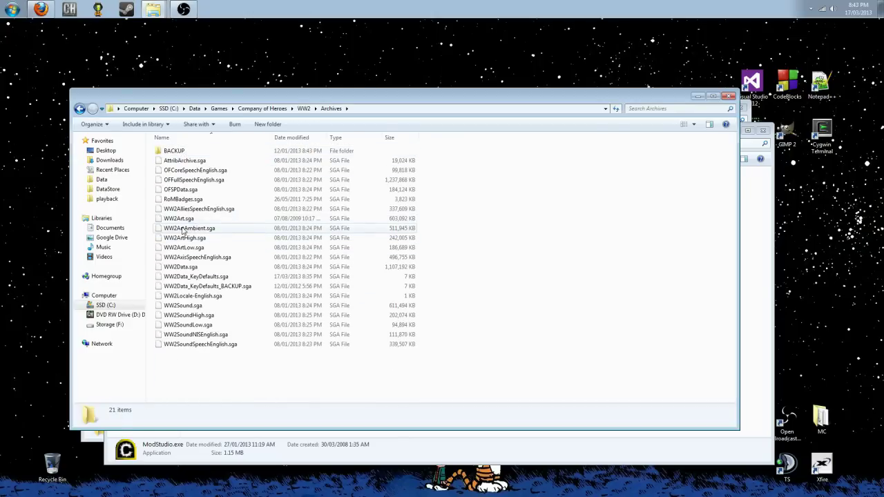
left_click(193, 270)
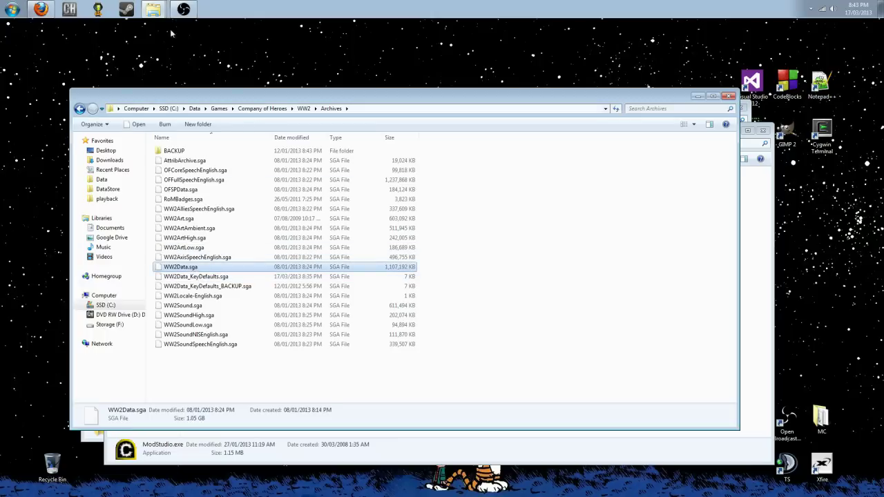
- Launch SGAExtractor.exe, load WW2Data.sga as the archive and set the Desktop as the output directory
double_click(204, 201)
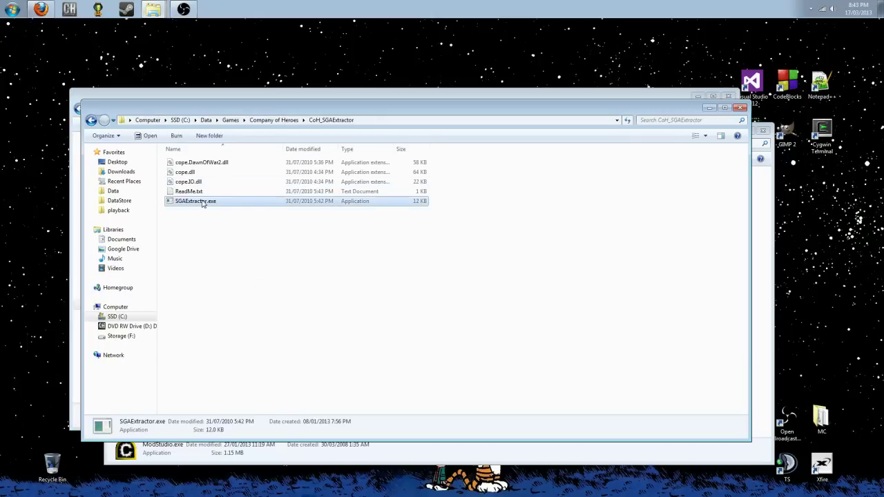
left_click(134, 143)
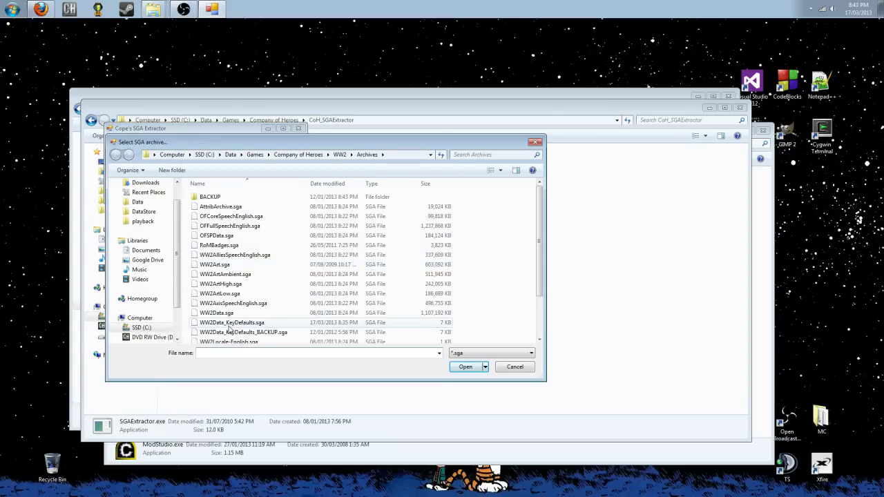
double_click(220, 313)
left_click(124, 160)
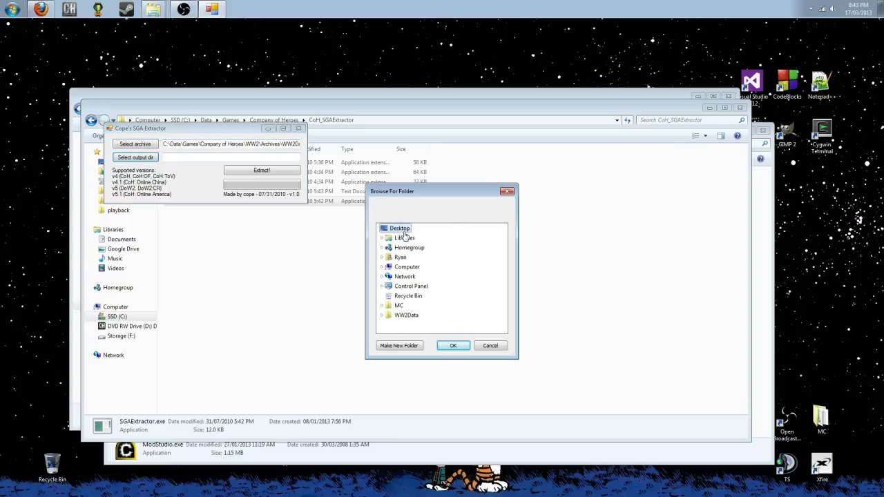
left_click(453, 345)
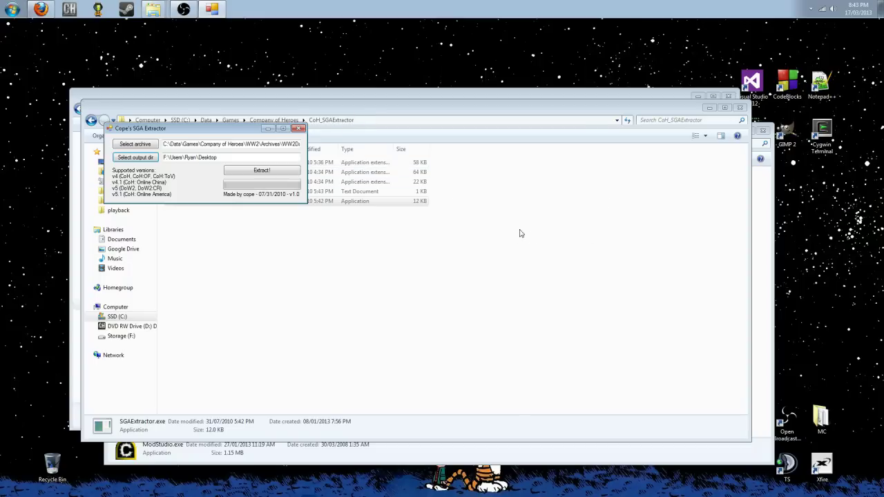
- Open the data\game folder inside the WW2Data folder on the desktop
left_click(881, 7)
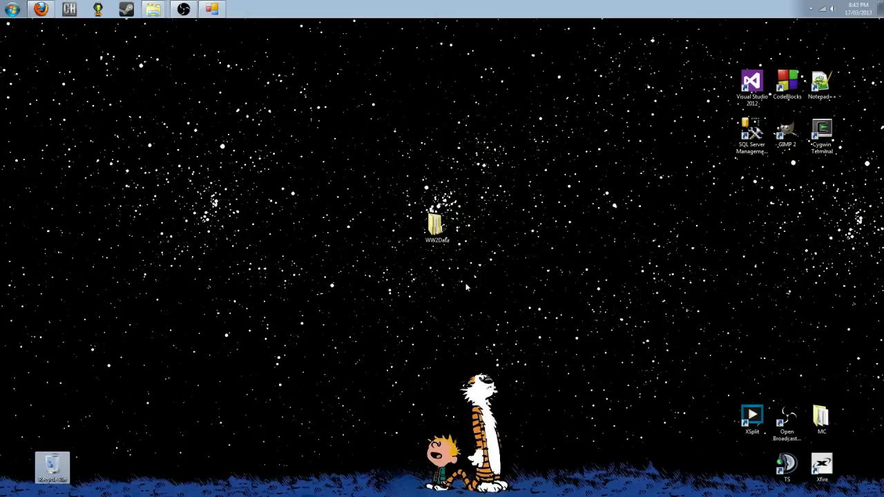
double_click(443, 231)
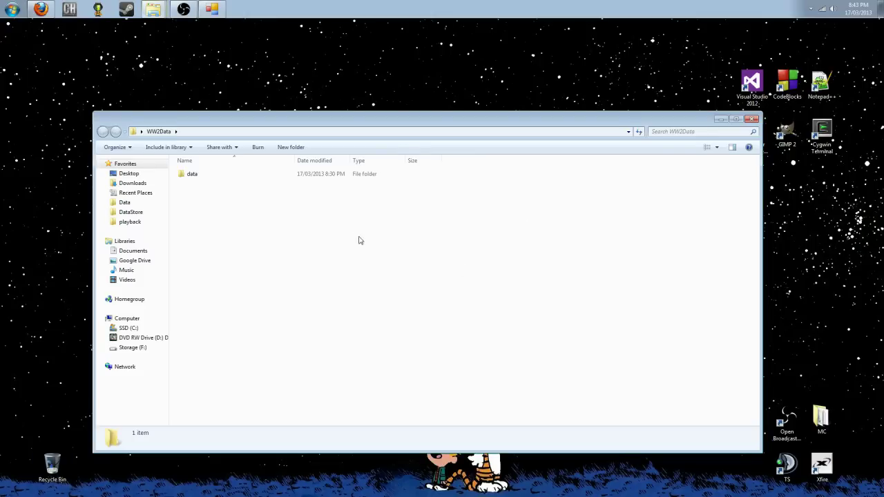
double_click(193, 176)
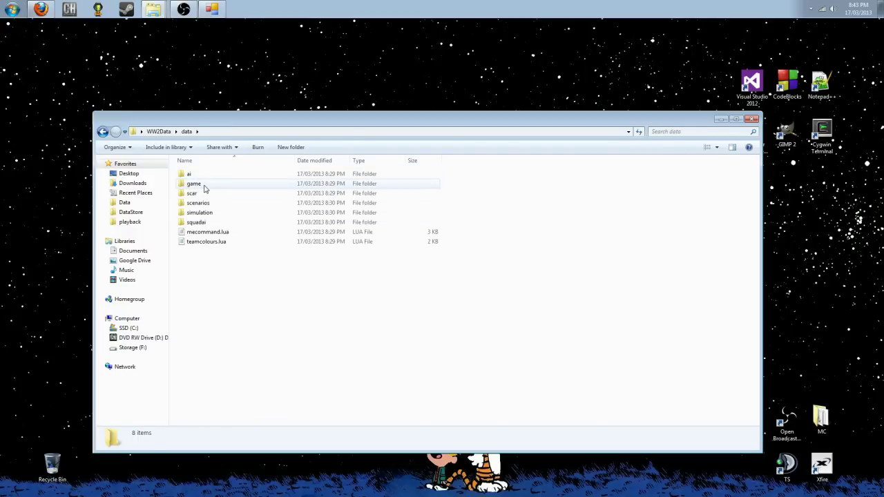
double_click(206, 185)
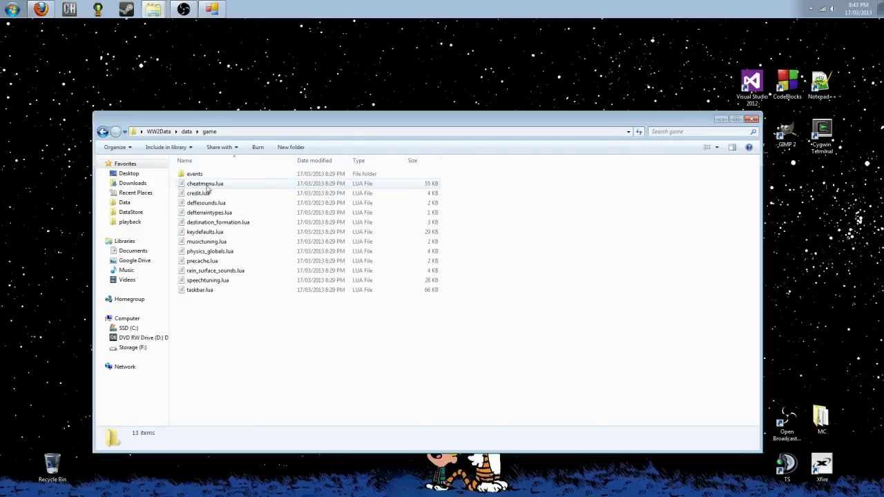
- Copy keydefaults.lua from the game folder to the desktop
left_click(211, 233)
right_click(203, 233)
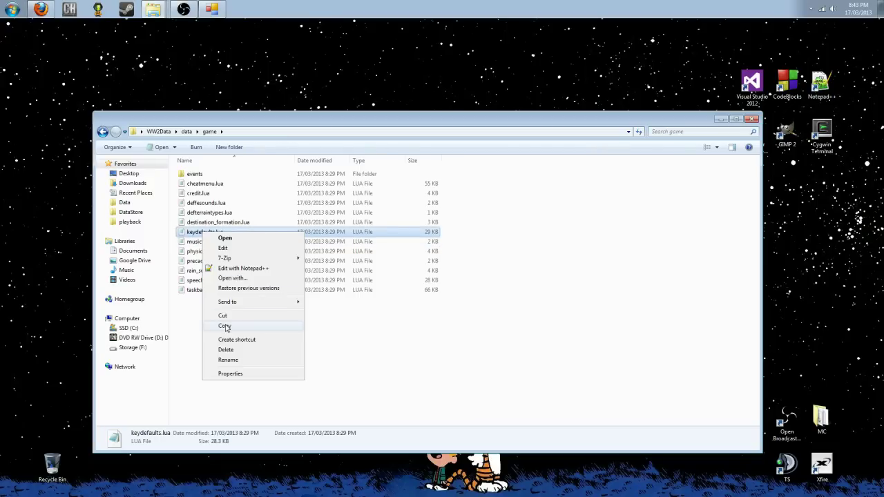
left_click(276, 326)
key("super+d")
right_click(380, 231)
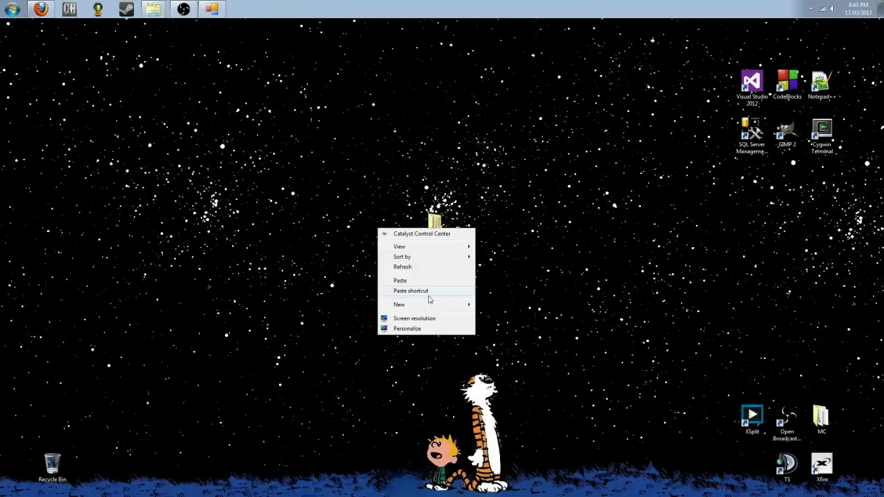
left_click(406, 281)
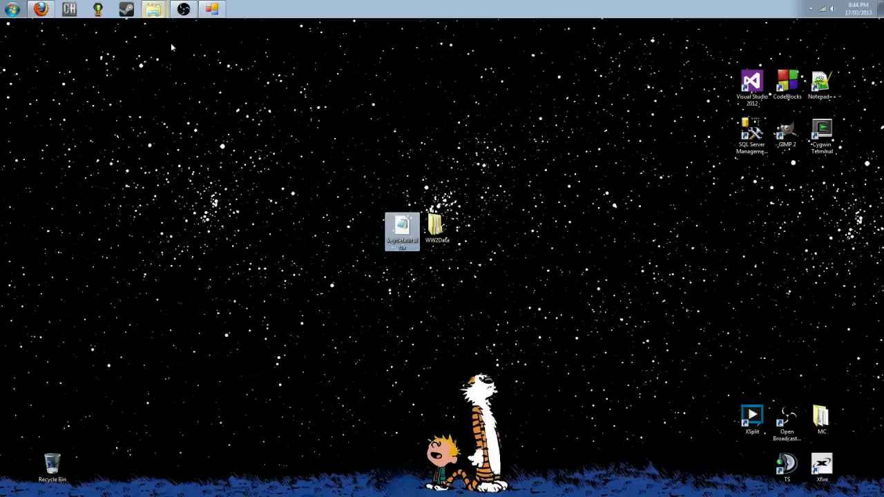
- From the SGA extractor's archive selection, delete WW2Data_KeyDefaults.sga from the Archives folder
left_click(211, 8)
left_click(152, 158)
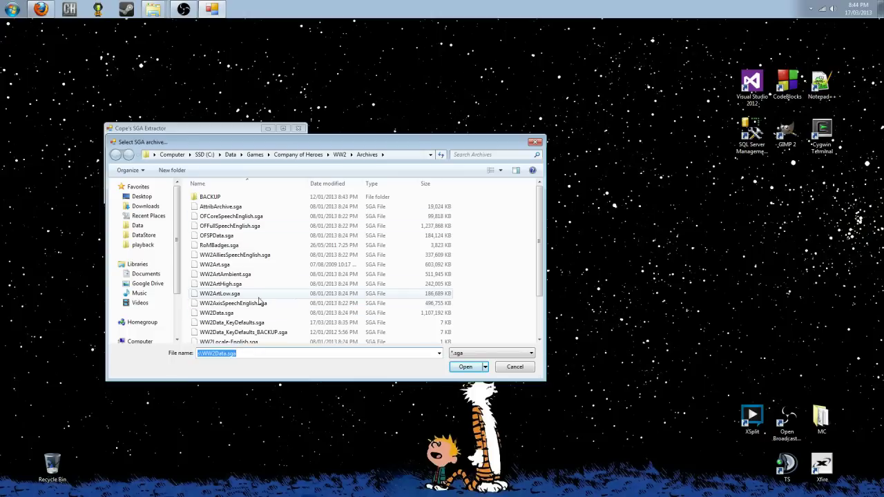
left_click(295, 277)
scroll(295, 277, "down", 2)
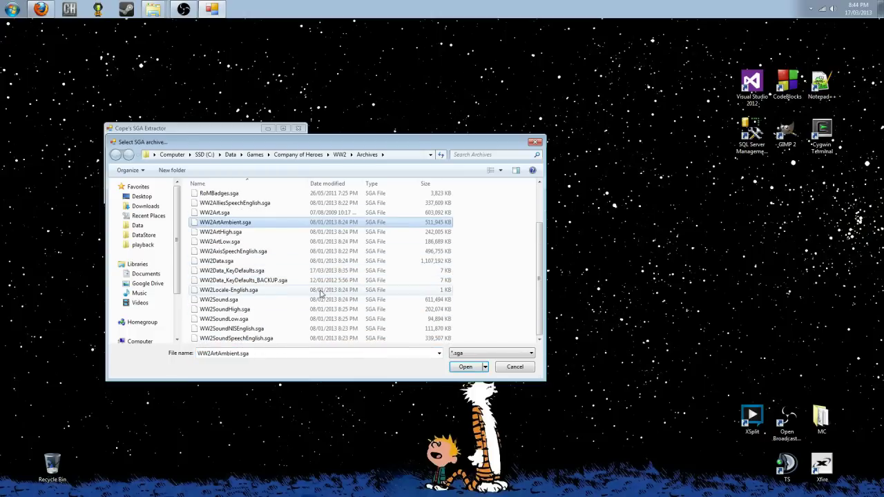
left_click(251, 272)
right_click(261, 272)
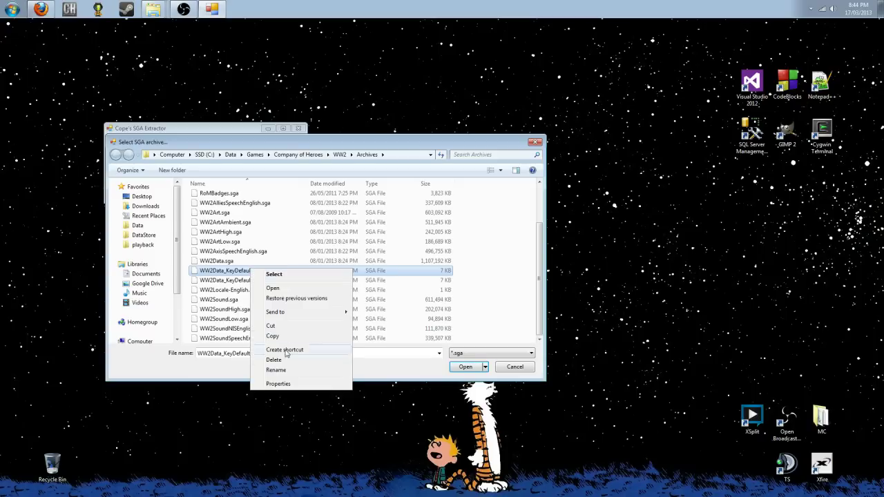
left_click(277, 359)
left_click(476, 300)
- Rename WW2Data_KeyDefaults_BACKUP.sga in the Archives folder to WW2Data_KeyDefaults.sga
double_click(278, 282)
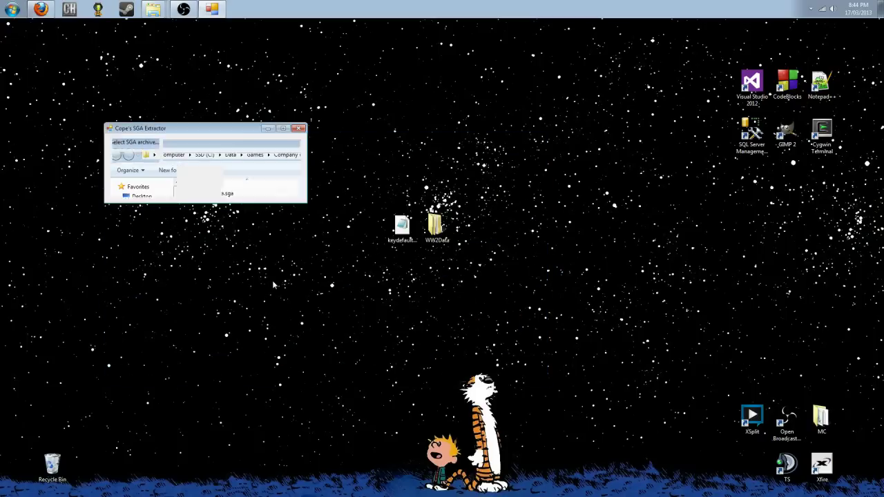
left_click(135, 144)
left_click(278, 322)
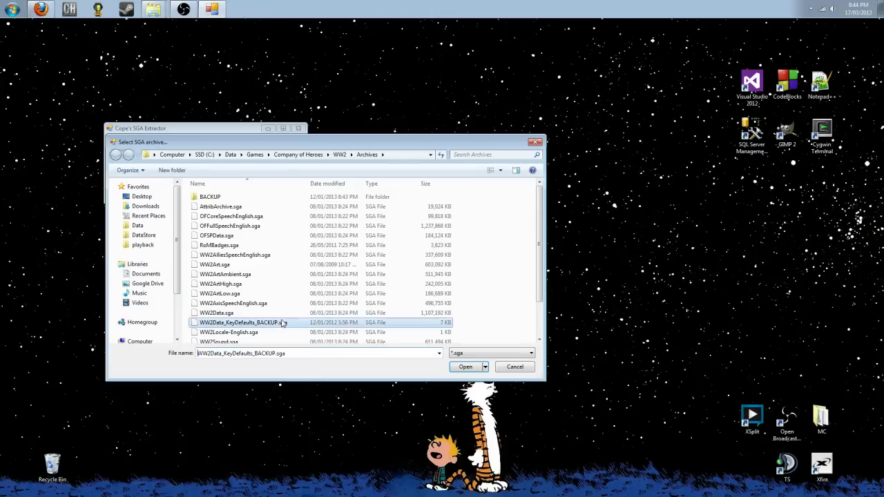
left_click(278, 322)
key("Right")
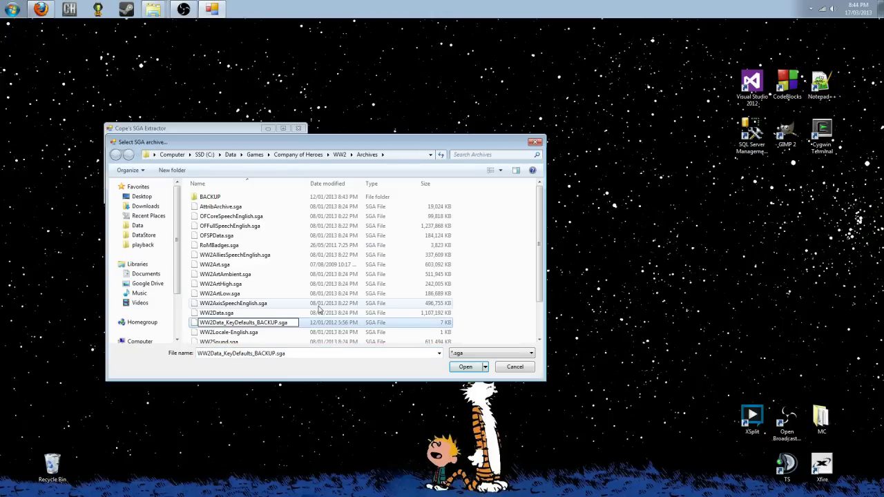
key("BackSpace")
key("BackSpace")
key("BackSpace")
key("BackSpace")
key("BackSpace")
key("BackSpace")
key("BackSpace")
key("Return")
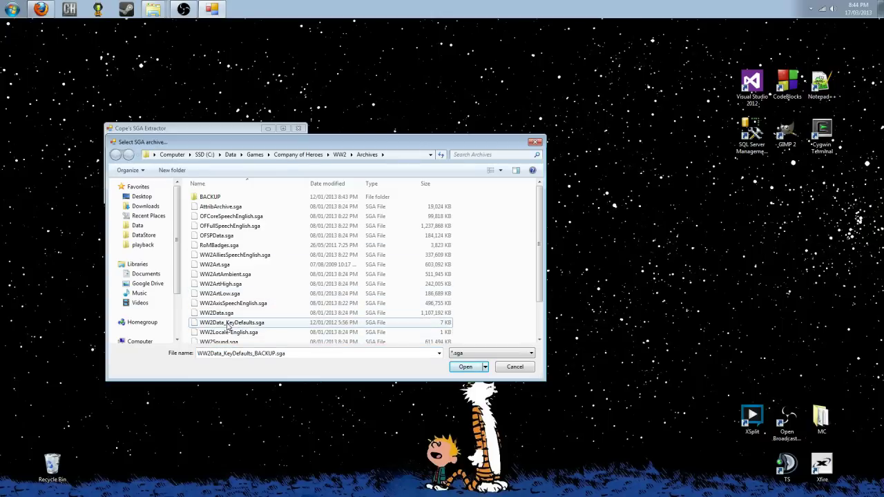
- Load WW2Data_KeyDefaults.sga, extract it to the desktop and close the extractor
double_click(232, 324)
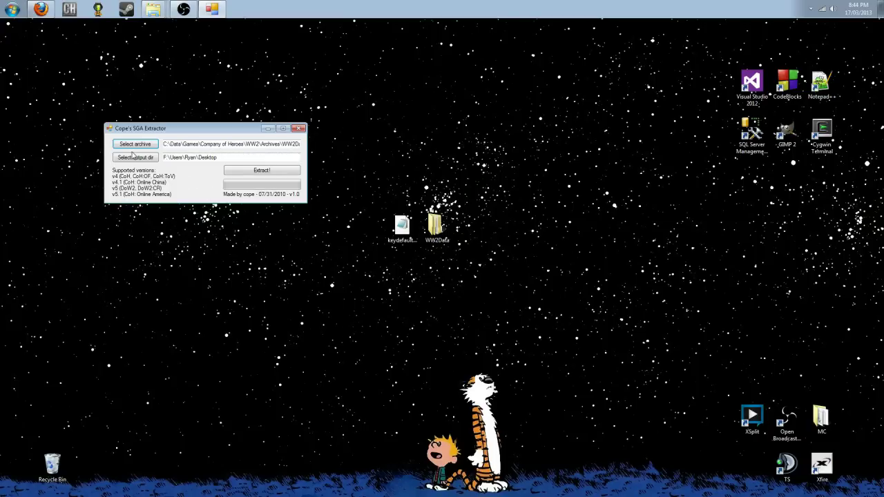
left_click(260, 174)
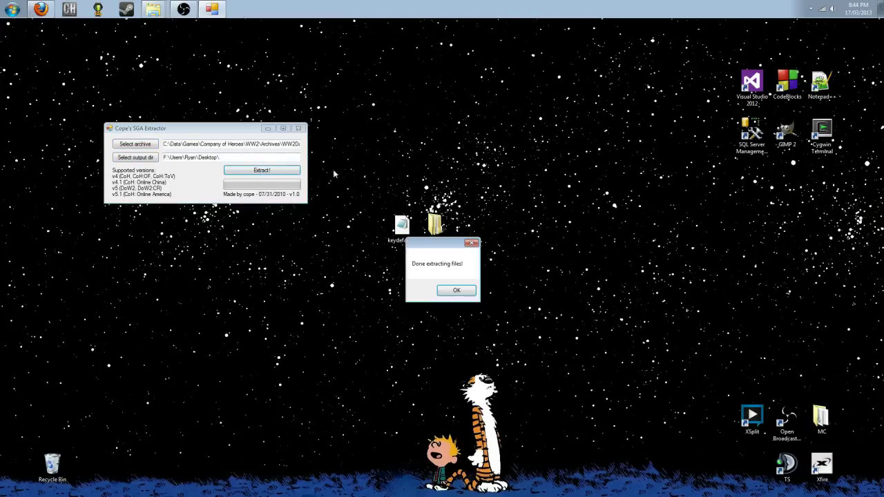
left_click(448, 291)
left_click(298, 128)
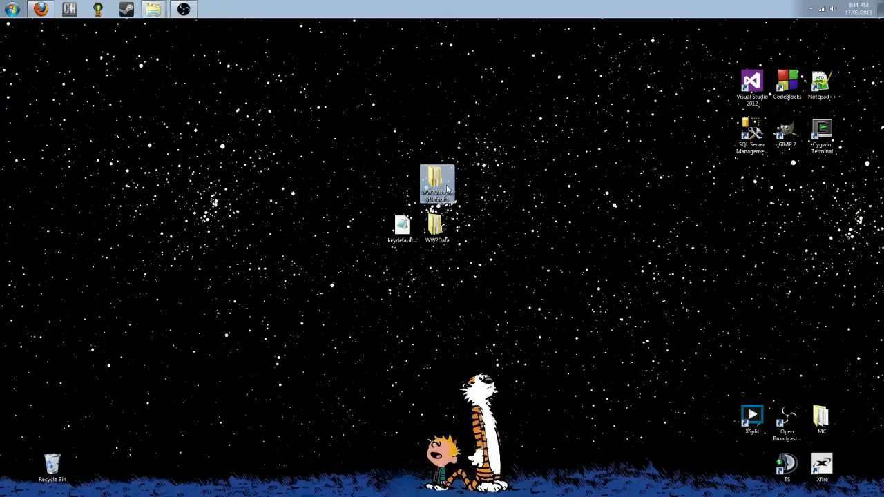
- Check keydefaults.lua in the extracted WW2Data_KeyDefaults\data\game folder, then minimize the window
double_click(439, 186)
double_click(232, 186)
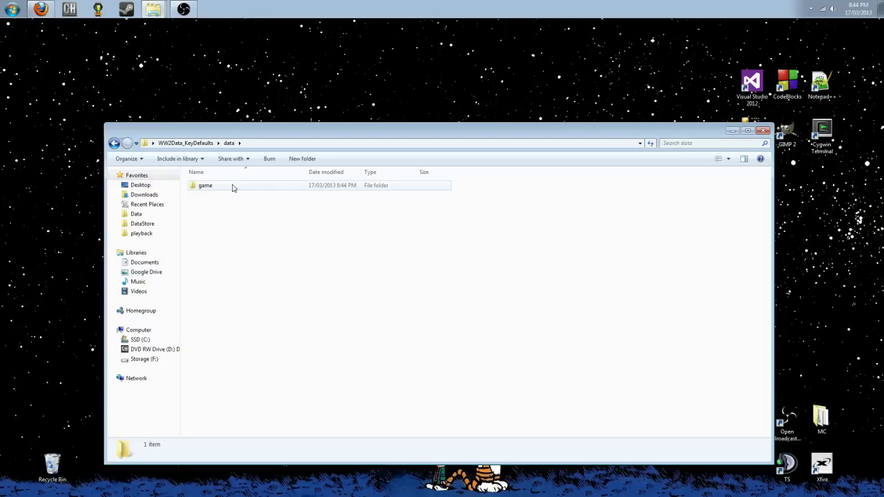
double_click(230, 187)
left_click(208, 188)
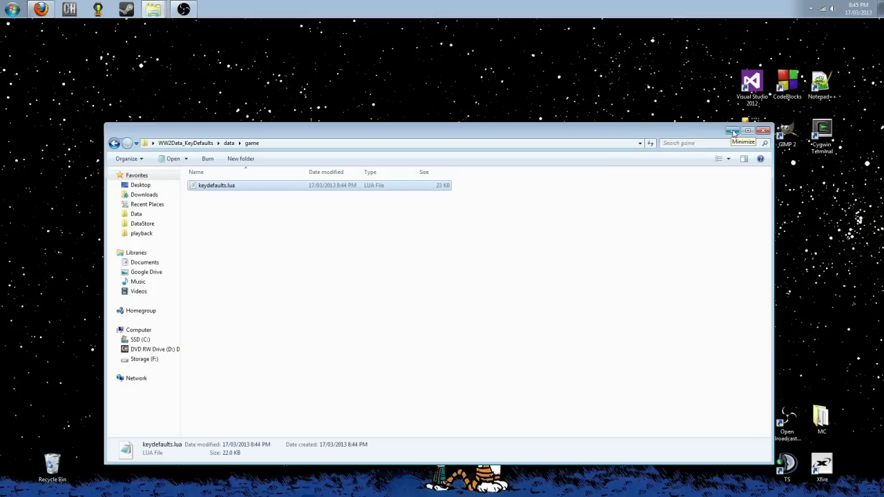
left_click(733, 132)
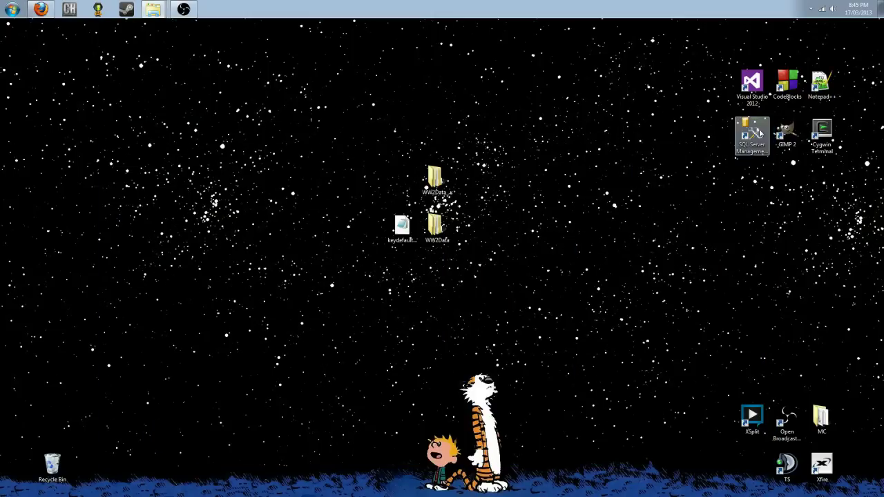
- Open the desktop copy of keydefaults.lua in Notepad++ and review its key bindings down to the Global Commands section
left_click(405, 230)
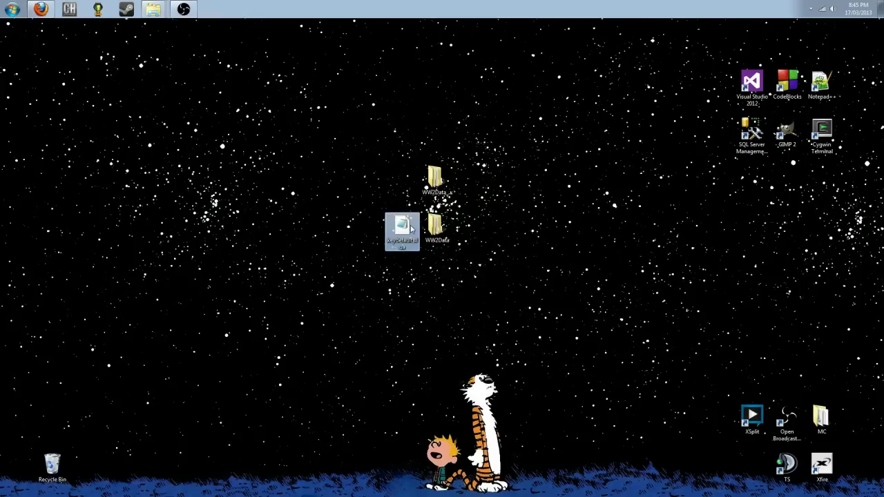
right_click(400, 226)
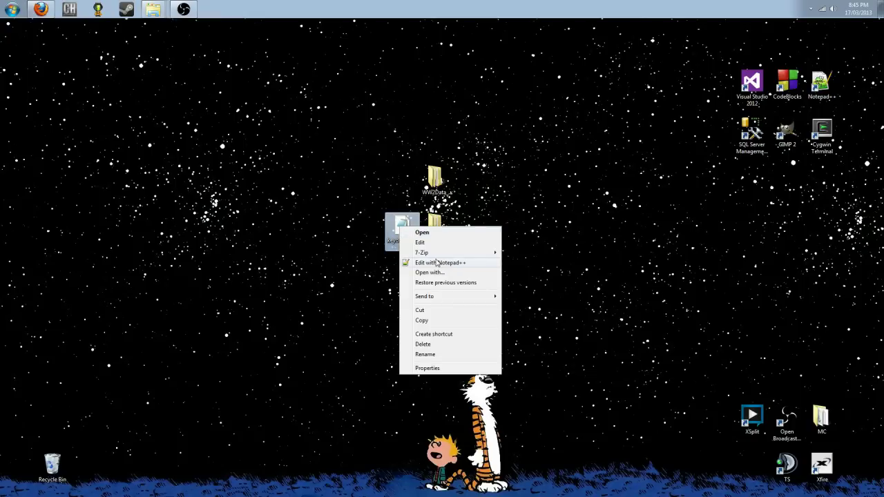
left_click(436, 263)
left_click(402, 220)
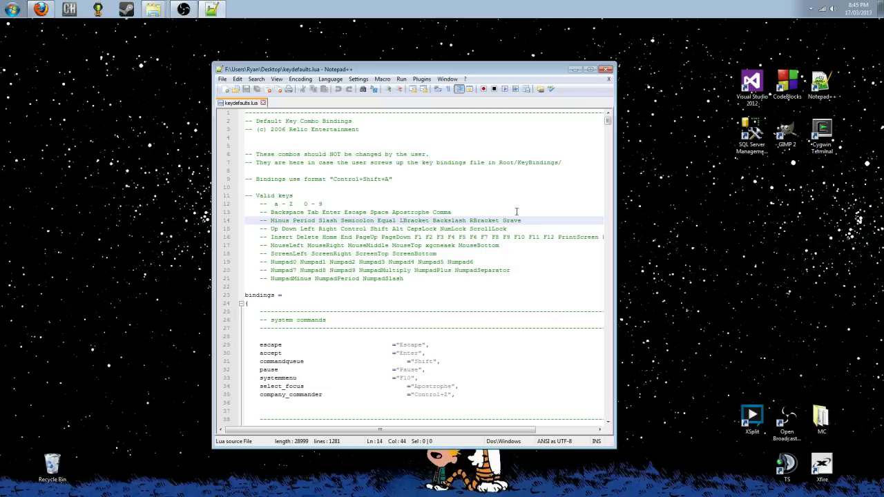
scroll(417, 210, "down", 12)
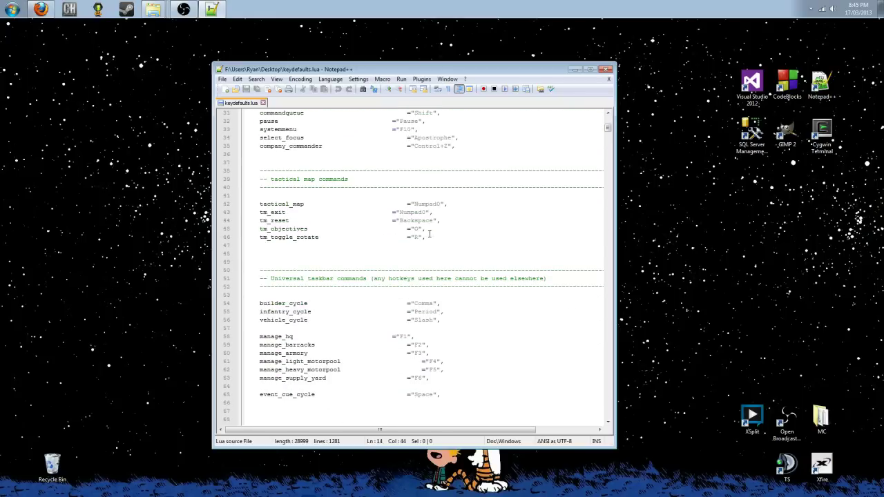
scroll(415, 296, "down", 4)
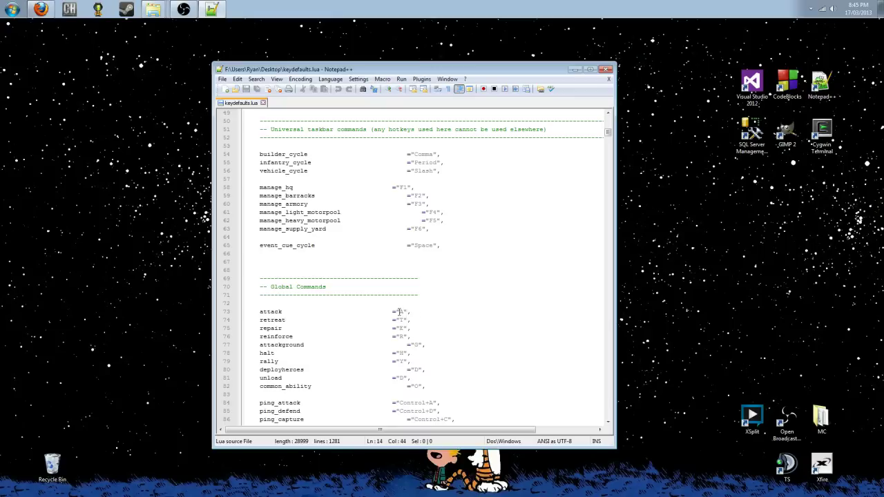
- Replace the retreat hotkey under Global Commands in keydefaults.lua, then save and close the file
scroll(403, 276, "down", 2)
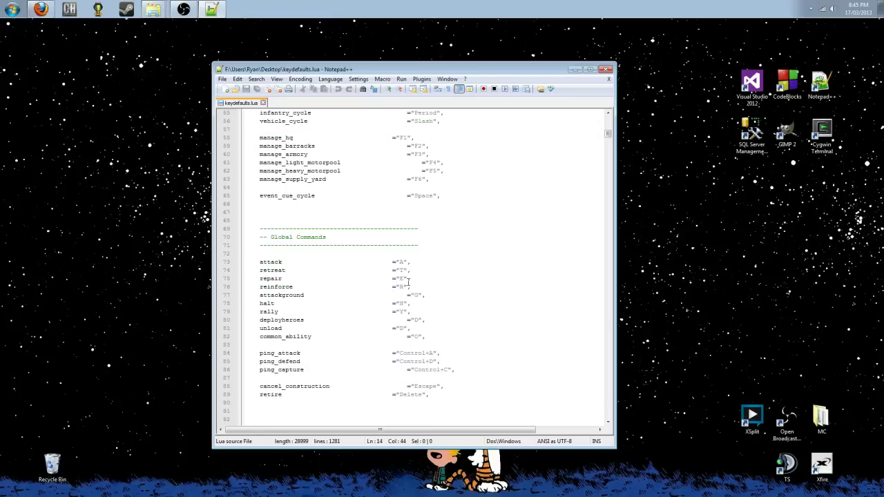
scroll(425, 311, "down", 3)
scroll(447, 385, "down", 15)
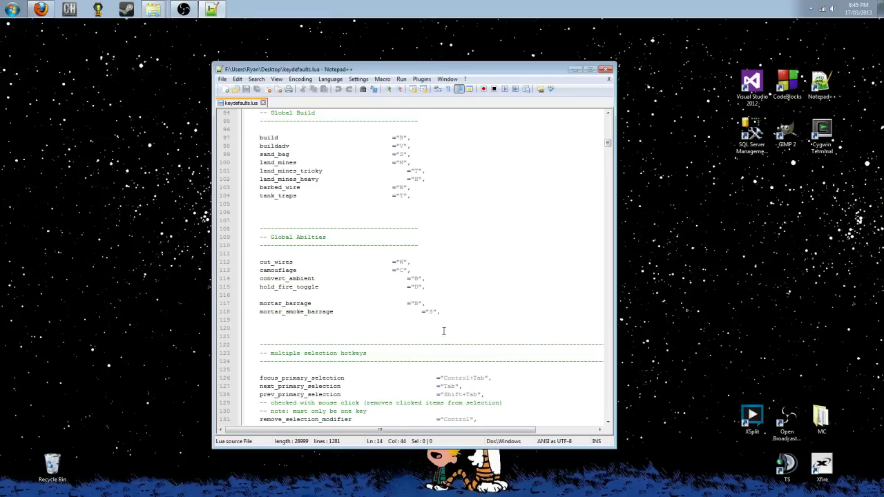
scroll(453, 246, "up", 13)
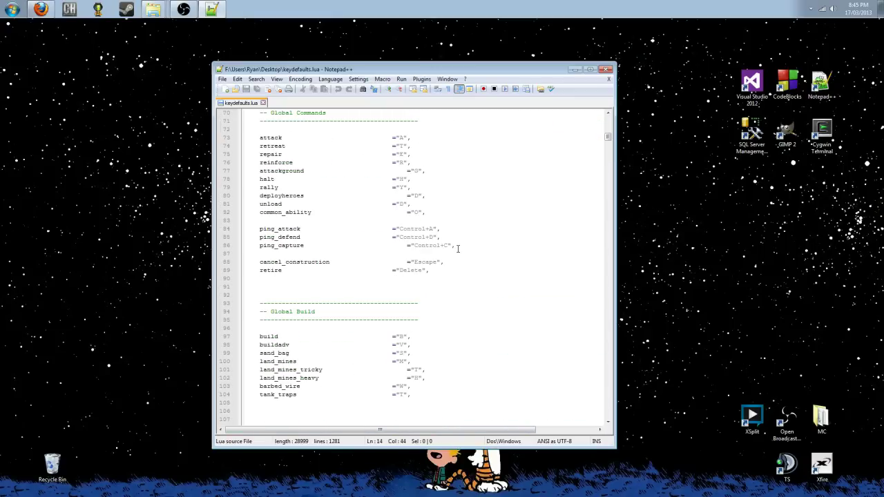
scroll(458, 248, "up", 5)
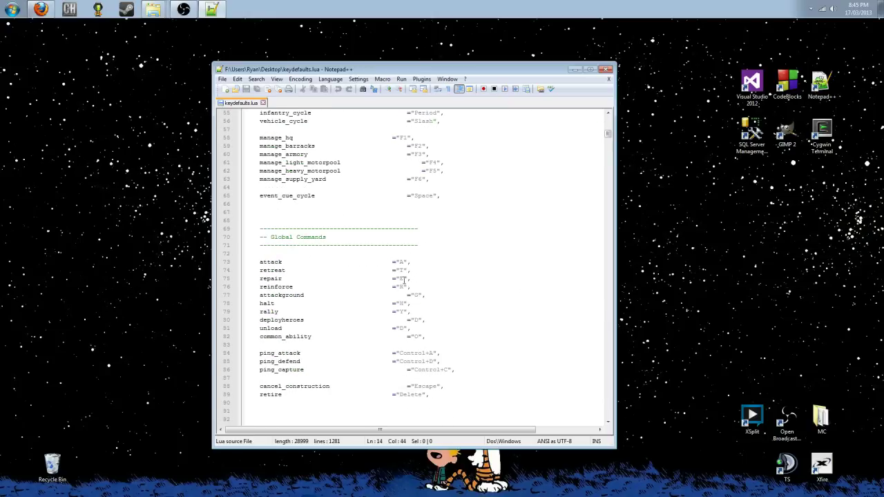
double_click(400, 270)
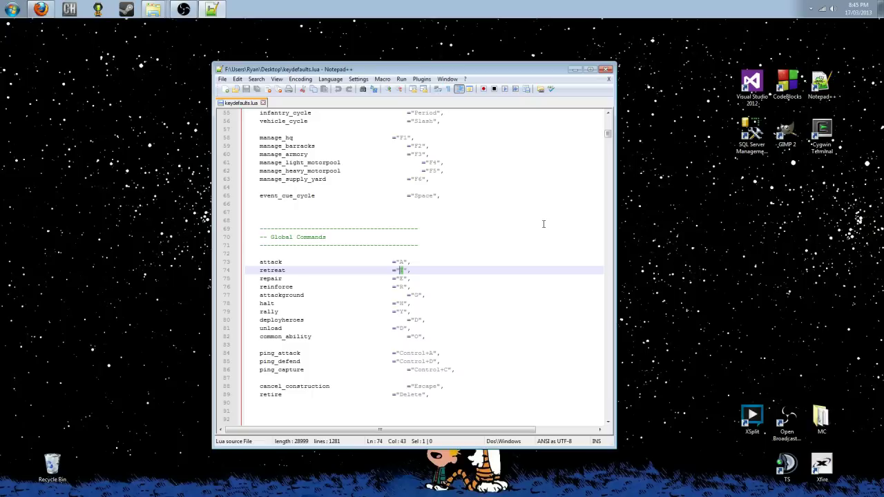
type("4")
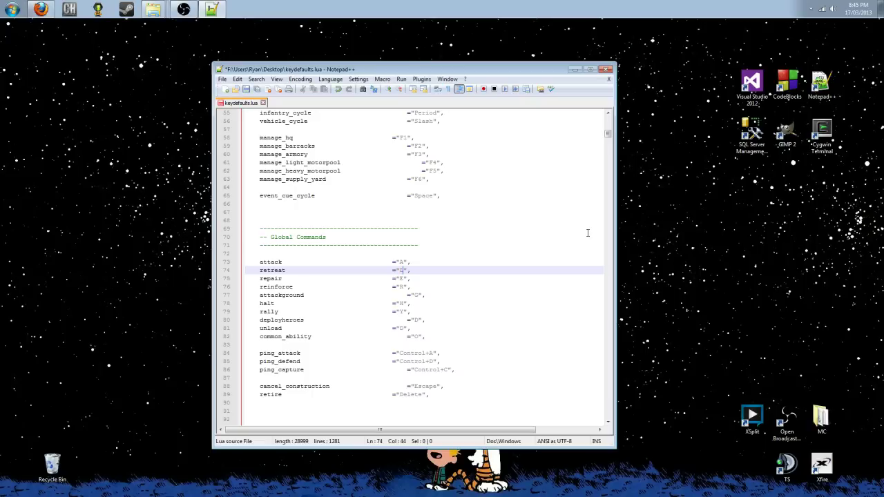
key("ctrl+s")
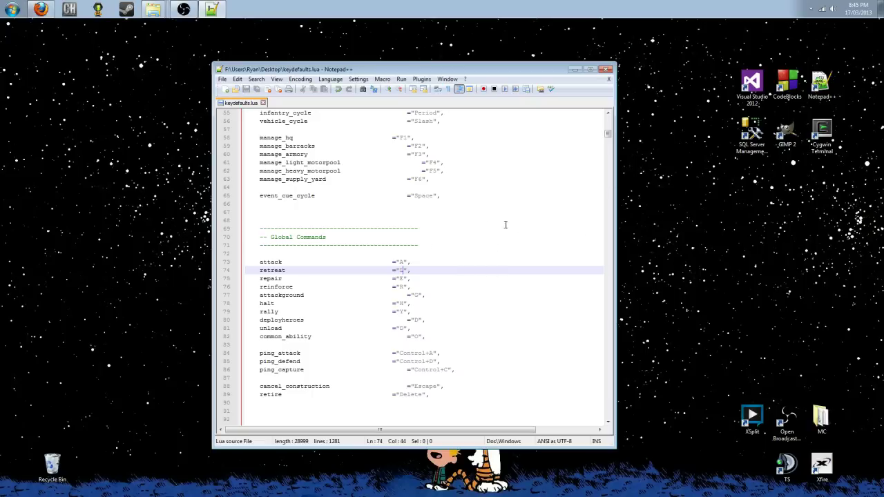
left_click(605, 70)
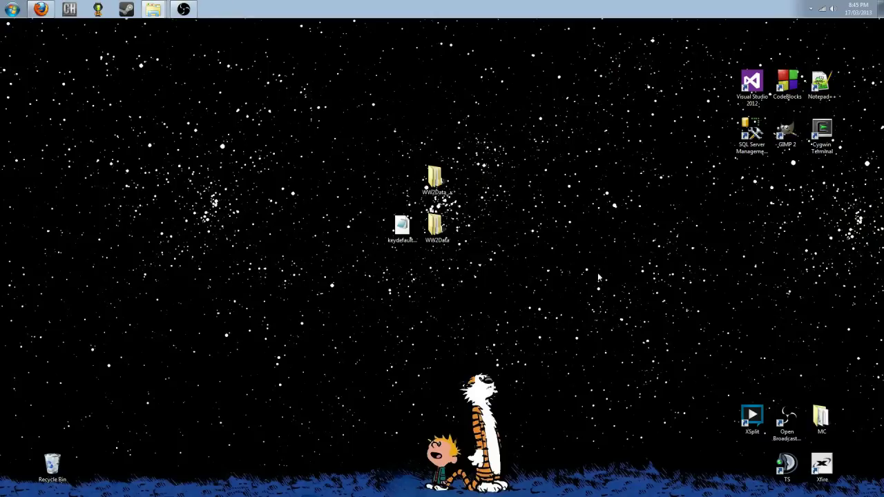
- Create a new folder named data on the desktop
right_click(306, 173)
mouse_move(352, 255)
left_click(446, 260)
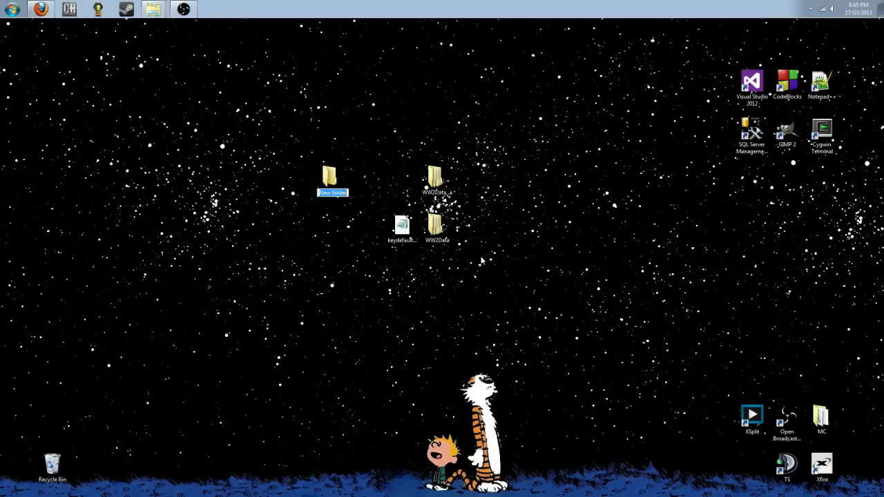
type("data")
key("Return")
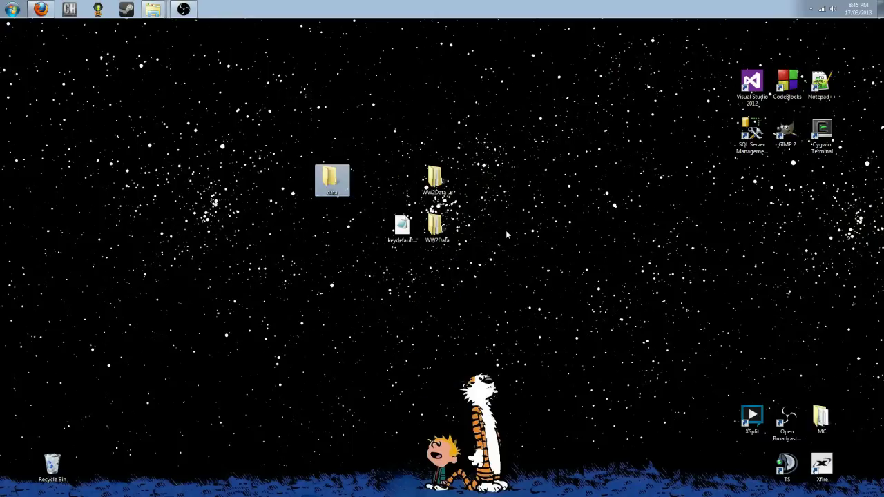
- Open the desktop data folder and create a subfolder named game inside it
double_click(333, 181)
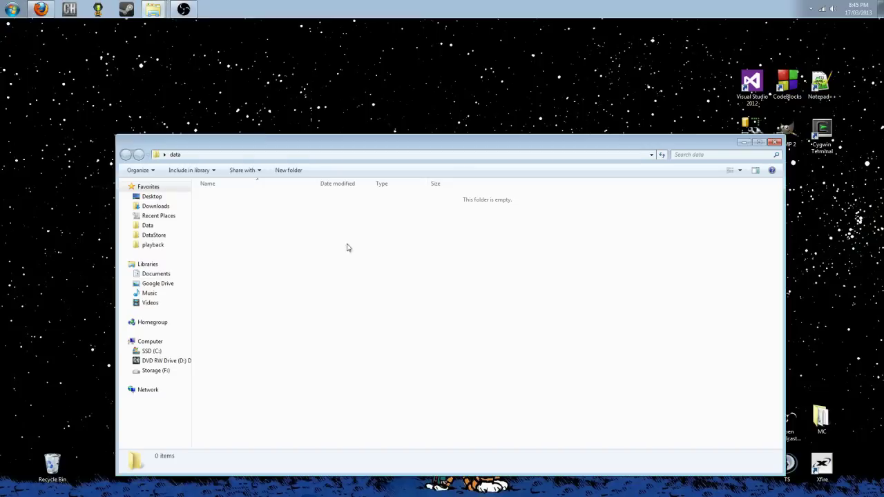
right_click(297, 274)
mouse_move(387, 397)
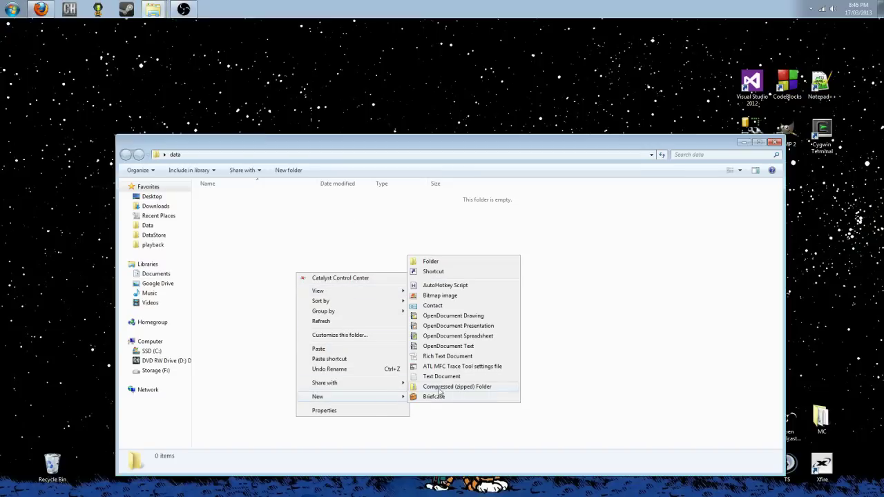
left_click(424, 265)
type("game")
key("Return")
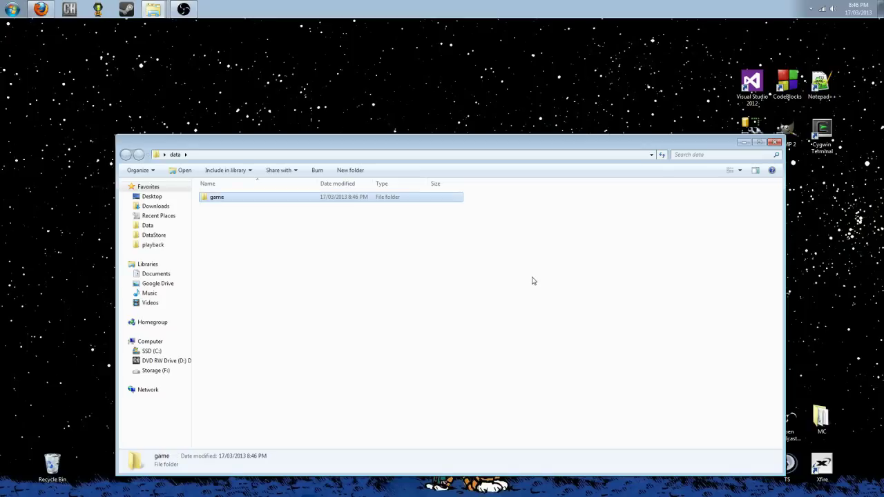
- Move the edited keydefaults.lua from the desktop into data\game and close the folder window
double_click(260, 200)
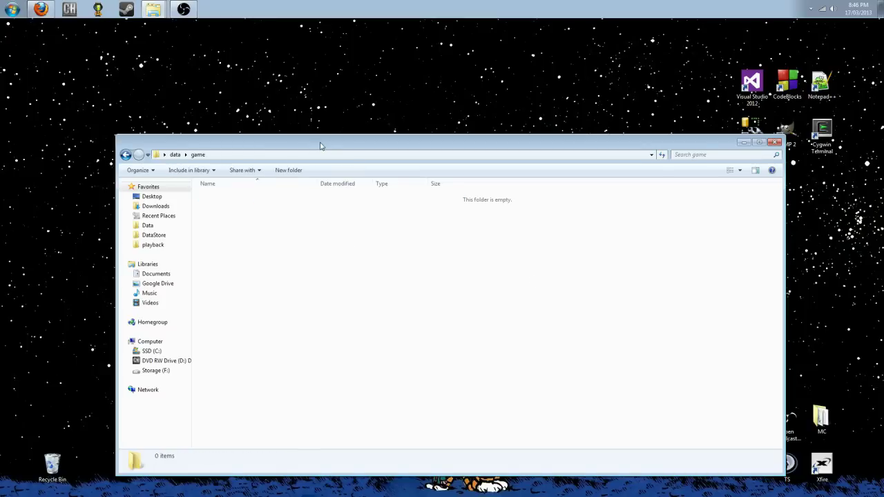
left_click_drag(322, 145, 316, 356)
left_click_drag(373, 253, 306, 94)
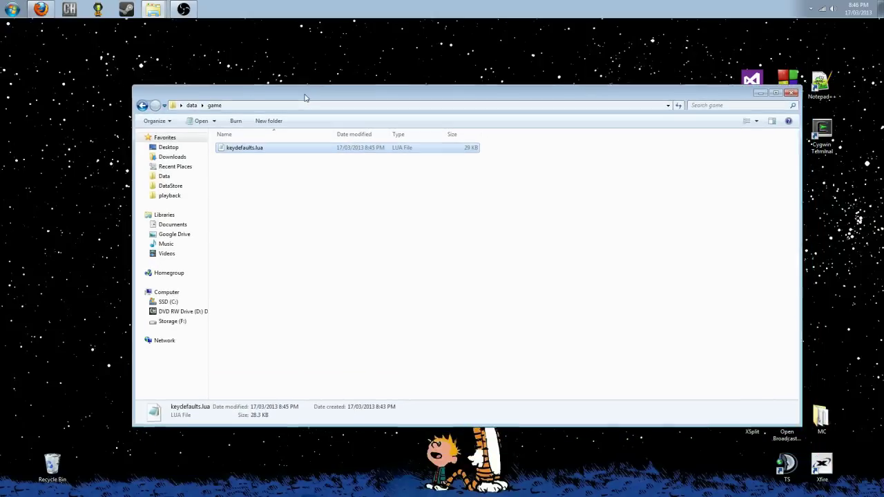
left_click(789, 88)
- Launch ModStudio.exe from the Corsix folder and create a Company of Heroes / Opposing Fronts mod named My Mod with the English locale
left_click(153, 9)
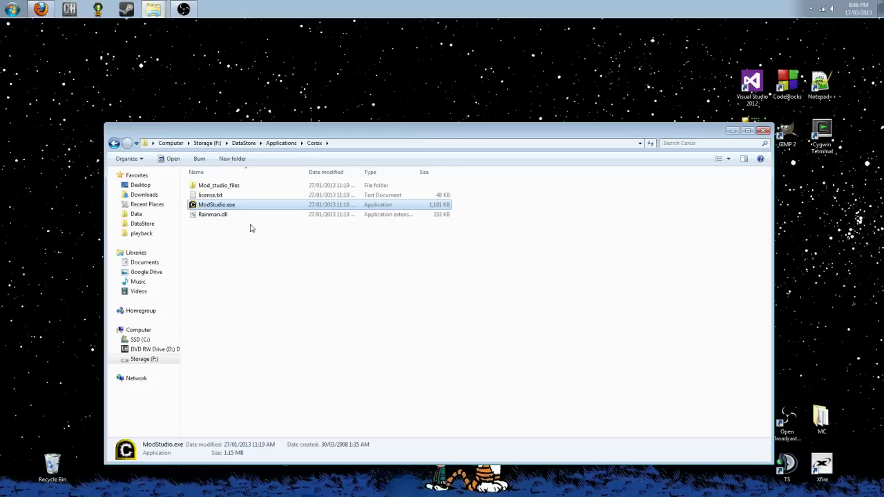
double_click(227, 199)
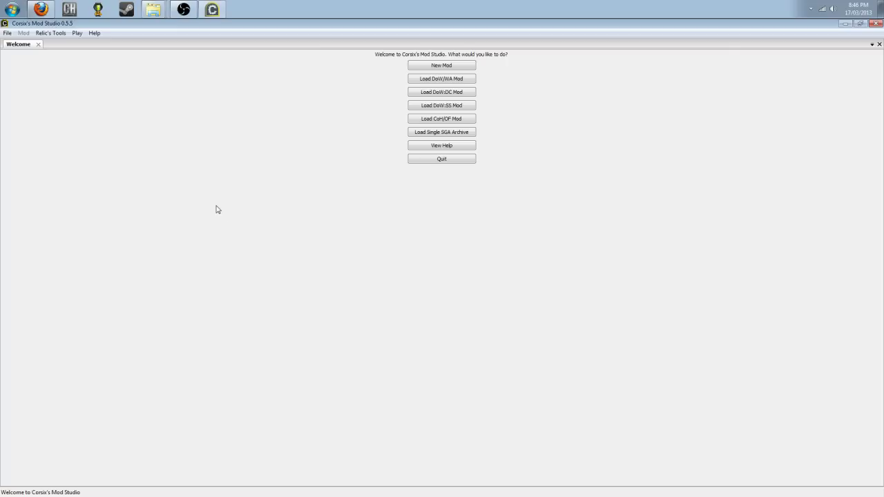
left_click(438, 67)
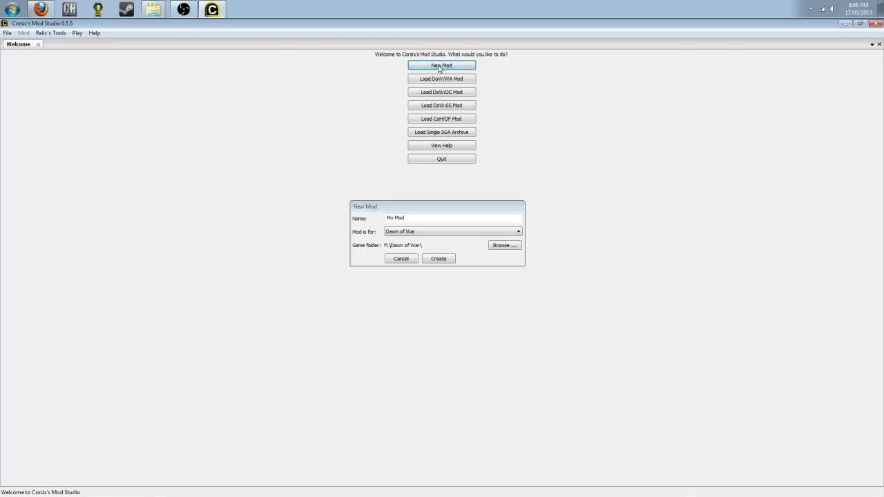
left_click(416, 235)
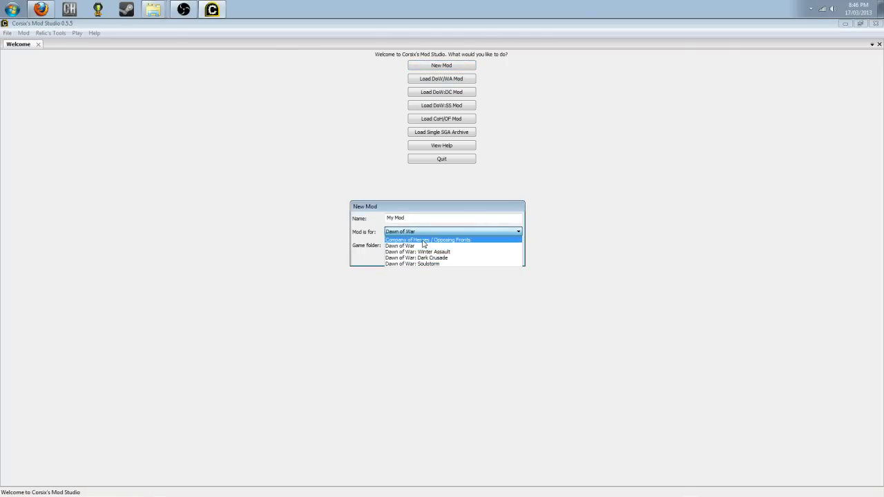
left_click(442, 237)
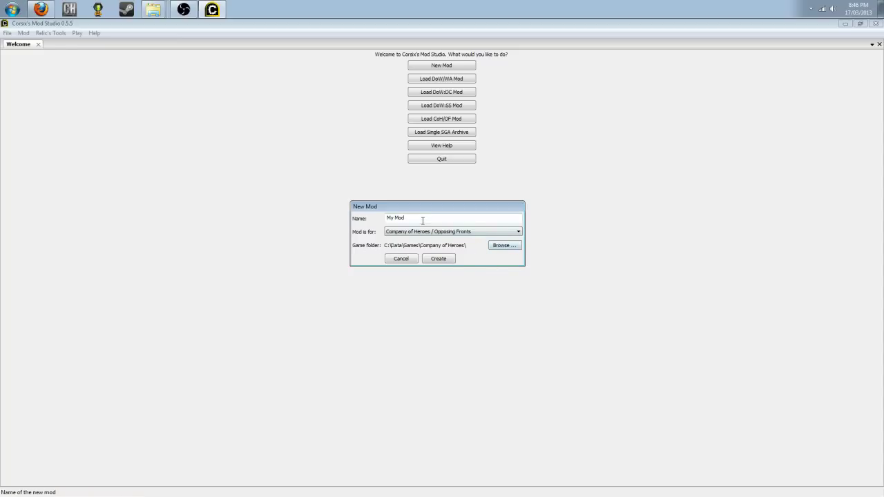
left_click_drag(415, 220, 361, 211)
left_click(447, 217)
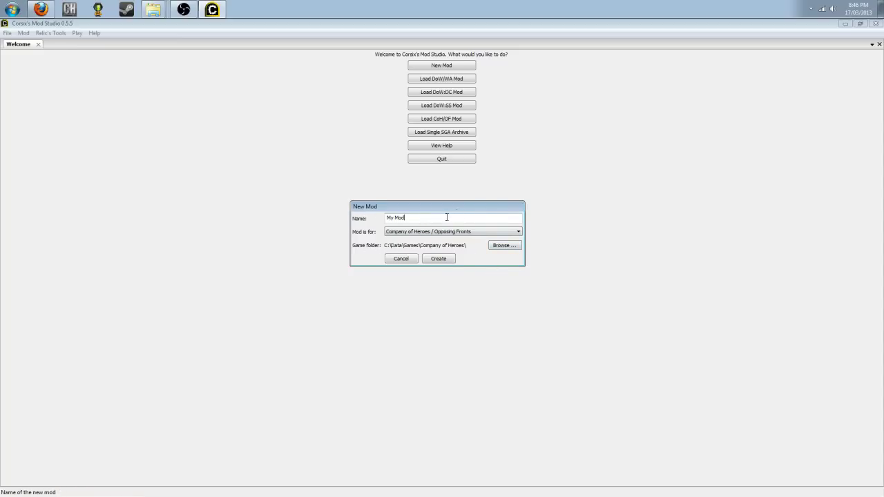
left_click(439, 259)
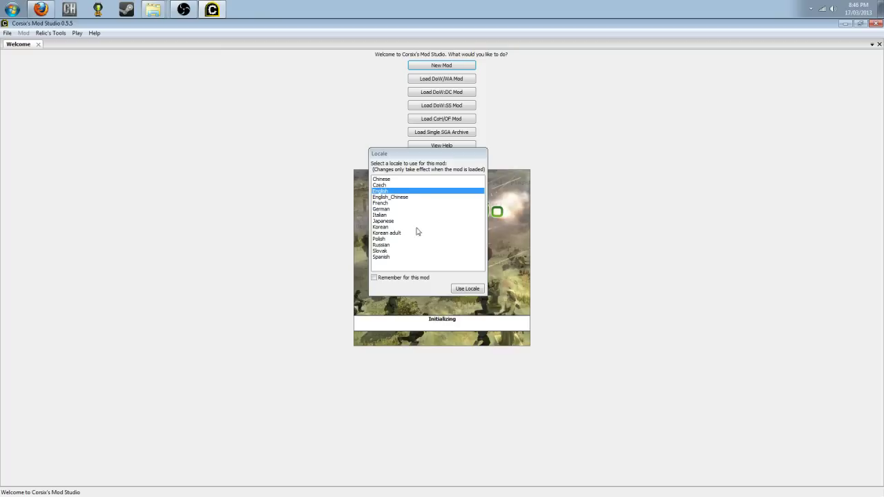
left_click(470, 290)
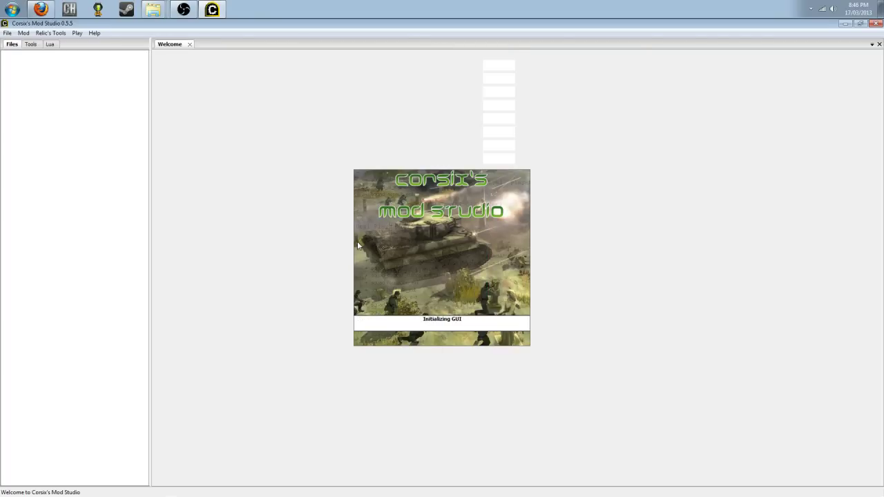
- Start the SGA Packer and choose the desktop data folder as its input directory
left_click(30, 44)
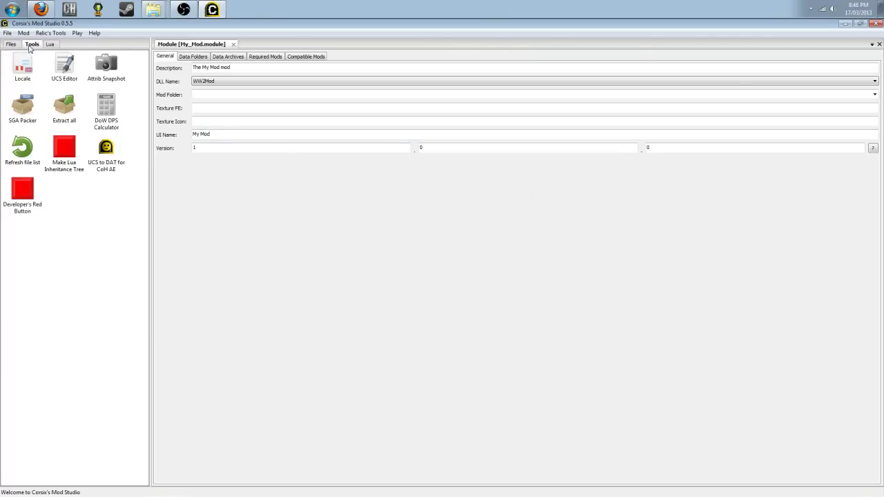
double_click(22, 111)
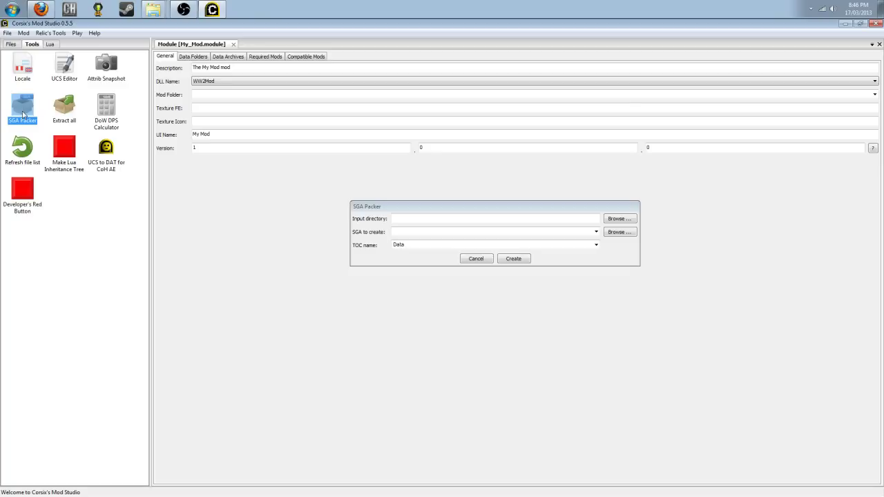
left_click(619, 220)
double_click(400, 285)
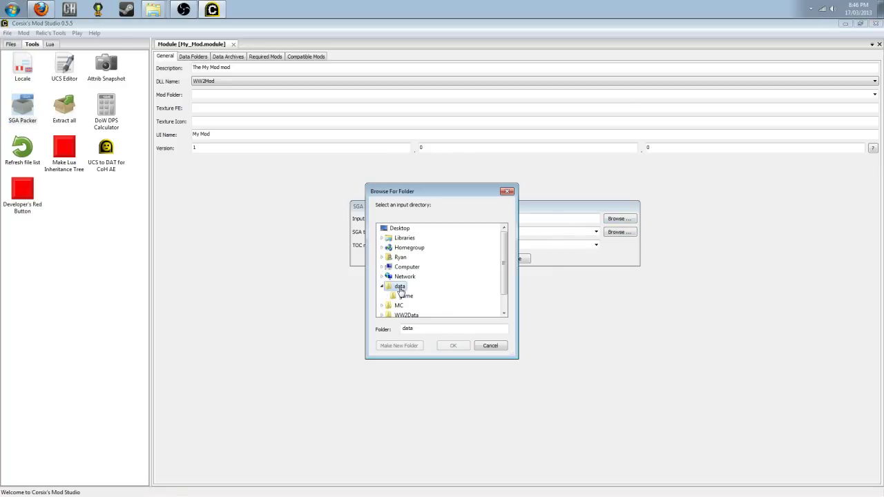
left_click(453, 345)
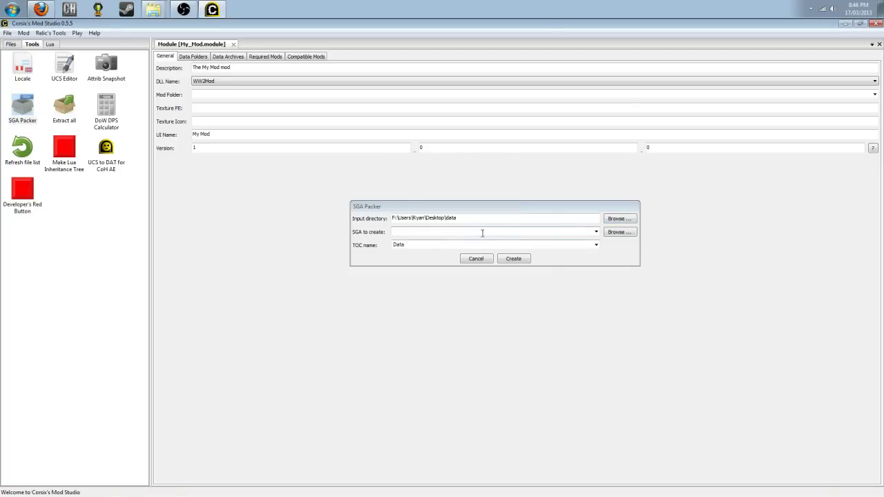
- Set the SGA to create to WW2Data_KeyDefaults.sga on the desktop
left_click(505, 233)
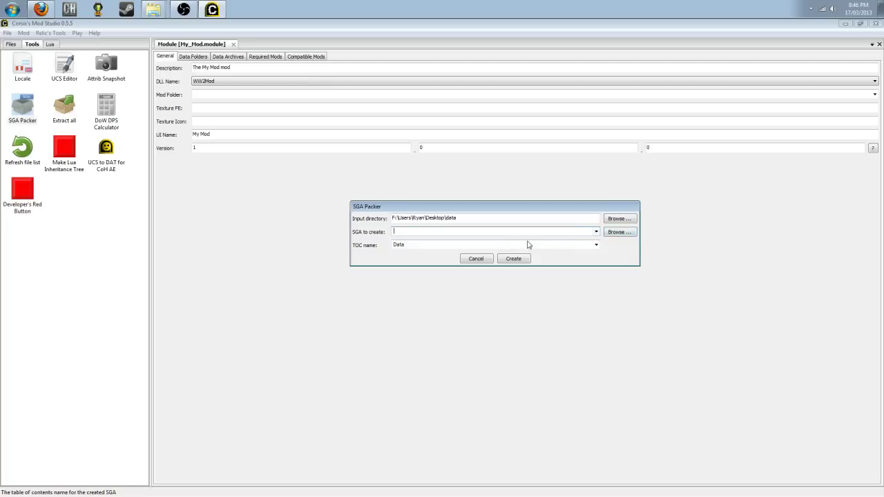
left_click(613, 232)
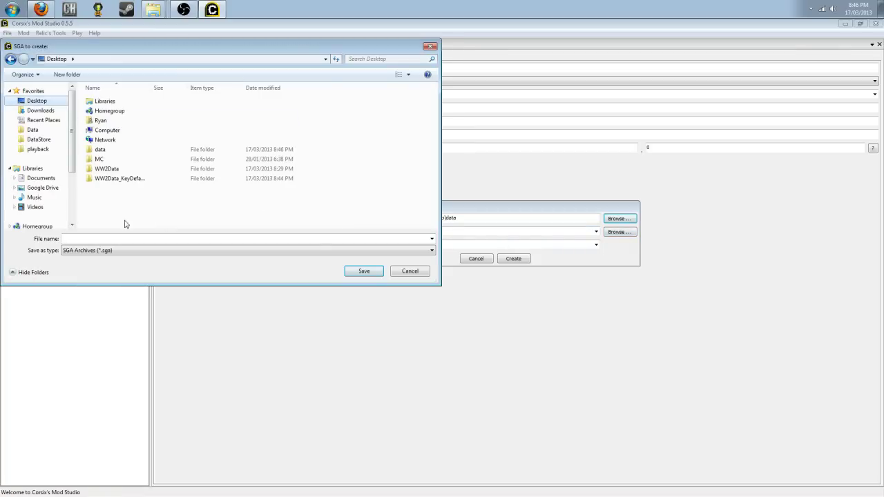
type("WW2")
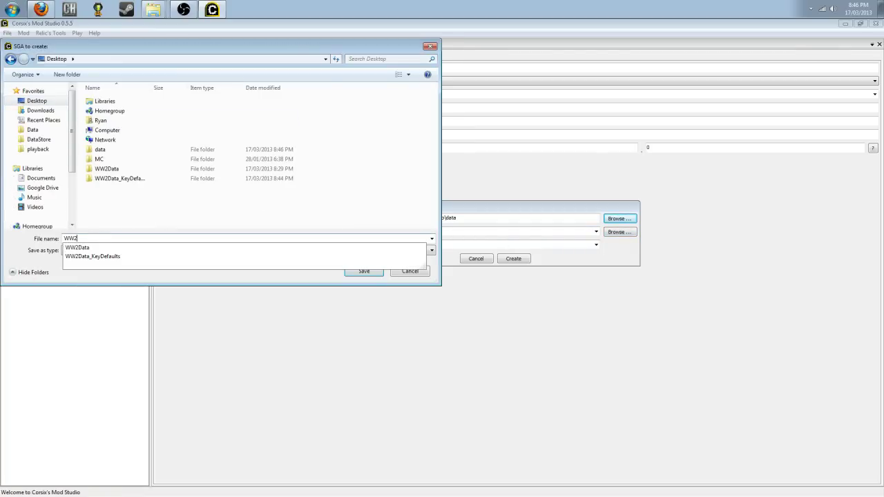
type("Data_")
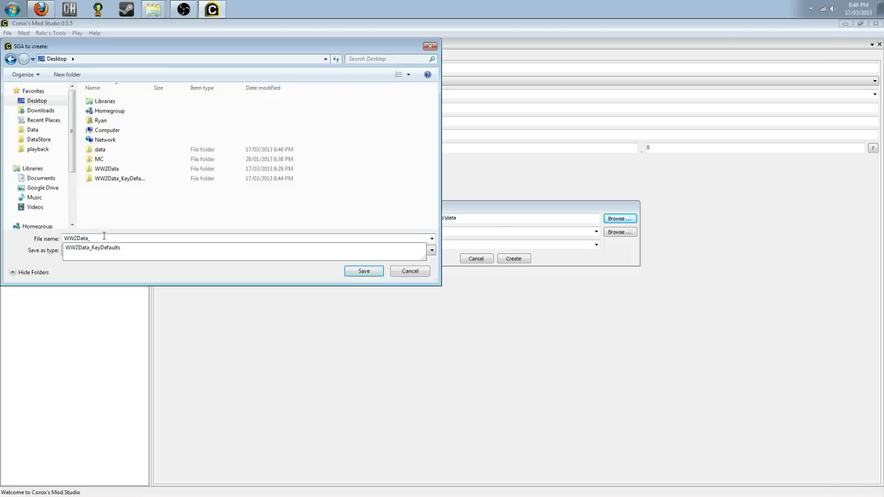
type("KeyDefaults.sga")
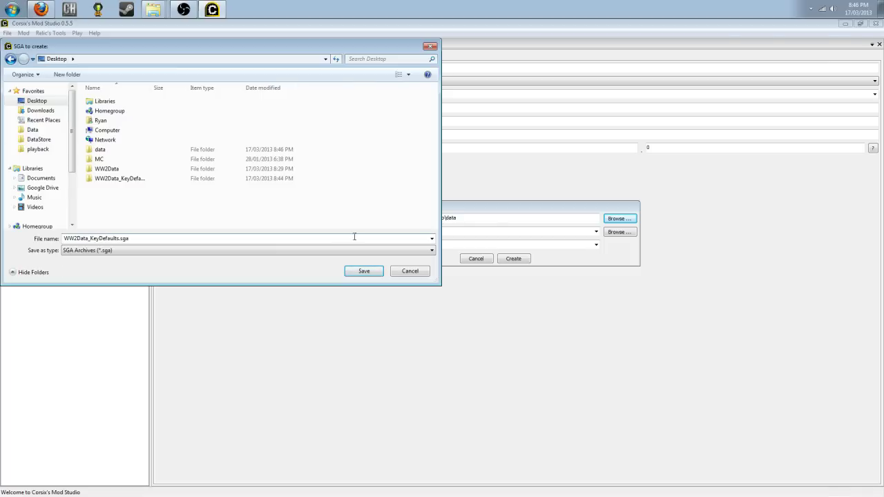
left_click(370, 272)
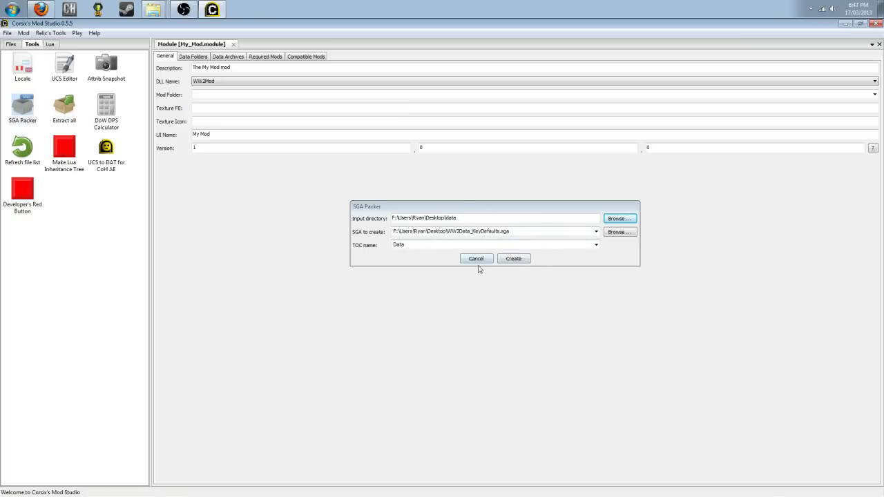
- Create the SGA archive with the TOC name Data, then close Mod Studio and return to the desktop
left_click(514, 261)
left_click(469, 296)
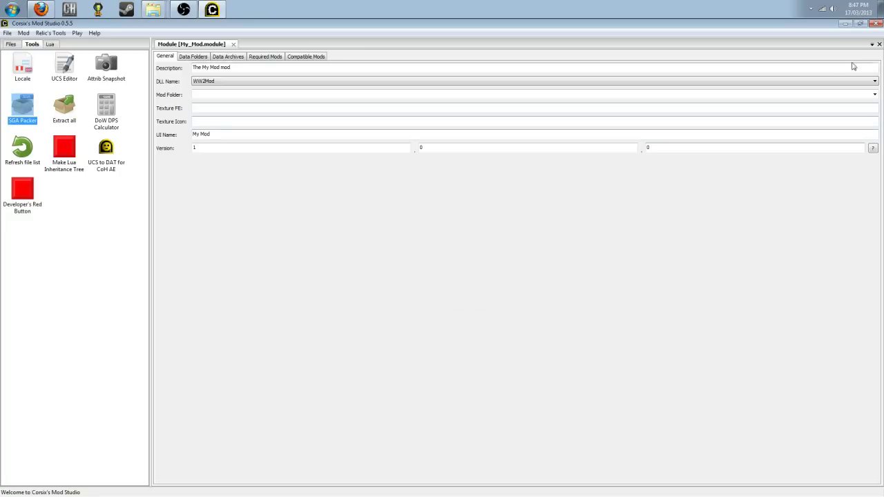
left_click(876, 25)
left_click(881, 7)
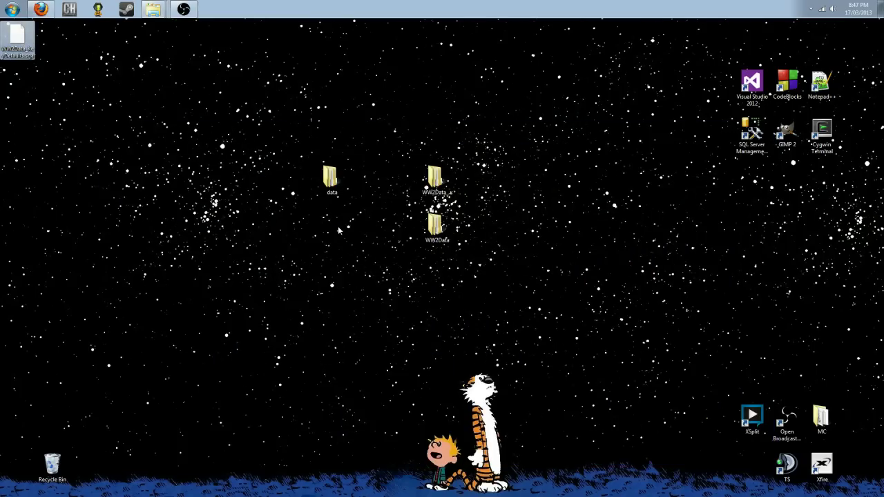
- Place the new archive below the desktop data folder and rename the original in WW2\Archives as WW2Data_KeyDefaults_BACKUP.sga
left_click_drag(21, 42, 284, 269)
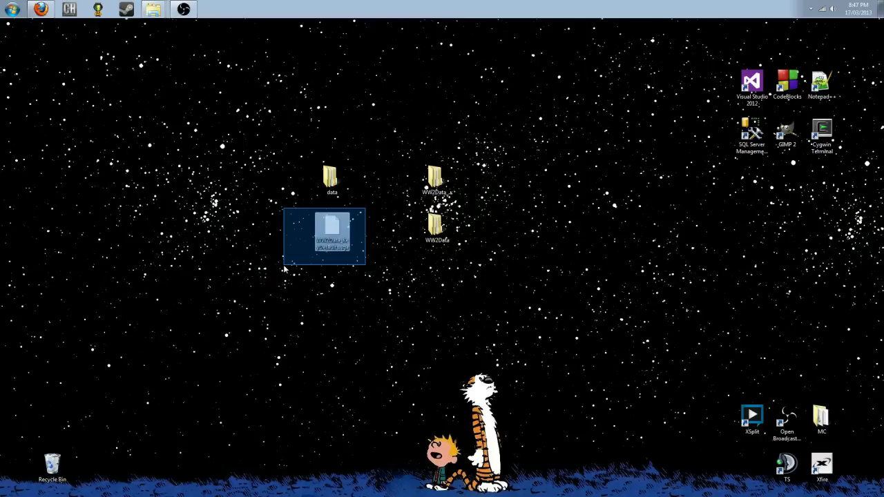
left_click_drag(284, 269, 283, 270)
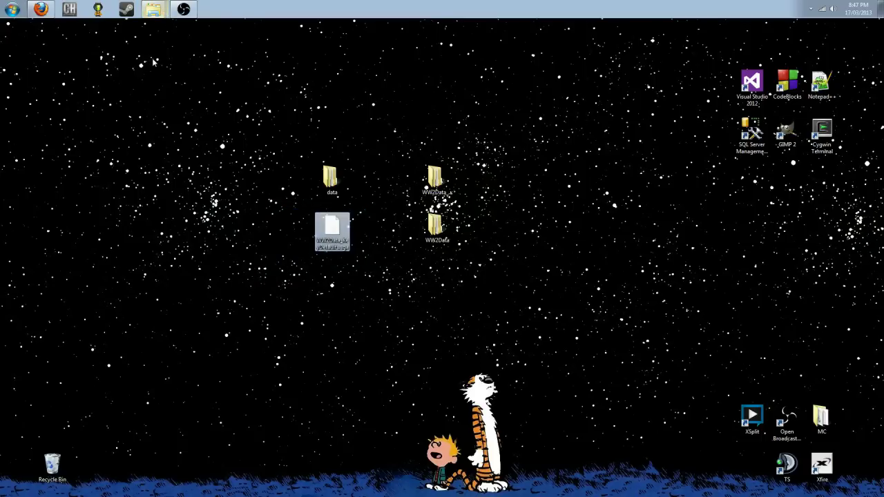
left_click(153, 9)
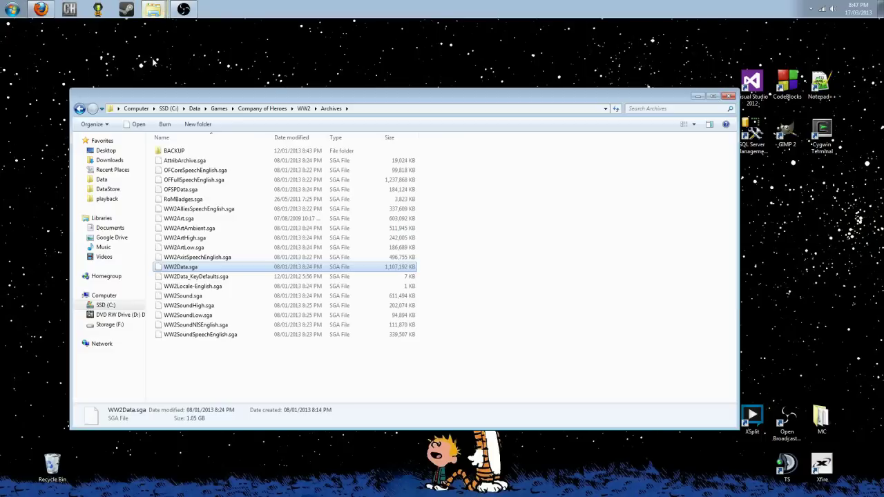
left_click(211, 277)
left_click(212, 278)
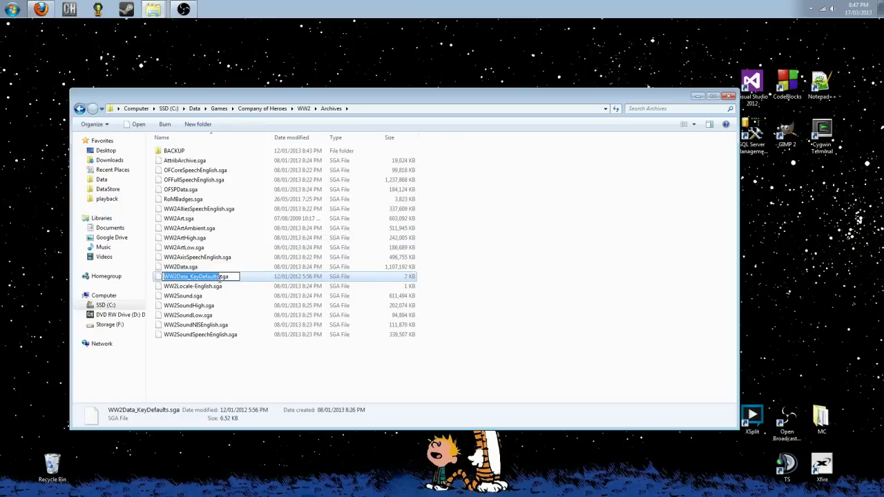
type("_BACKUP")
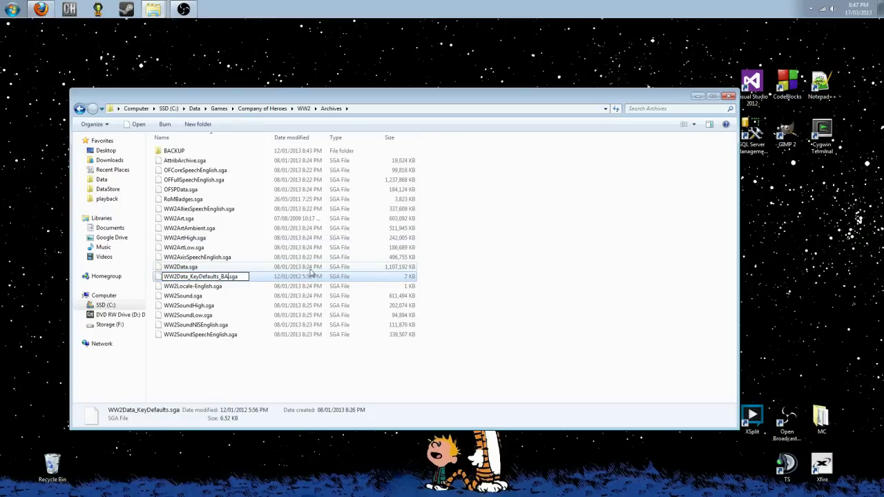
key("Return")
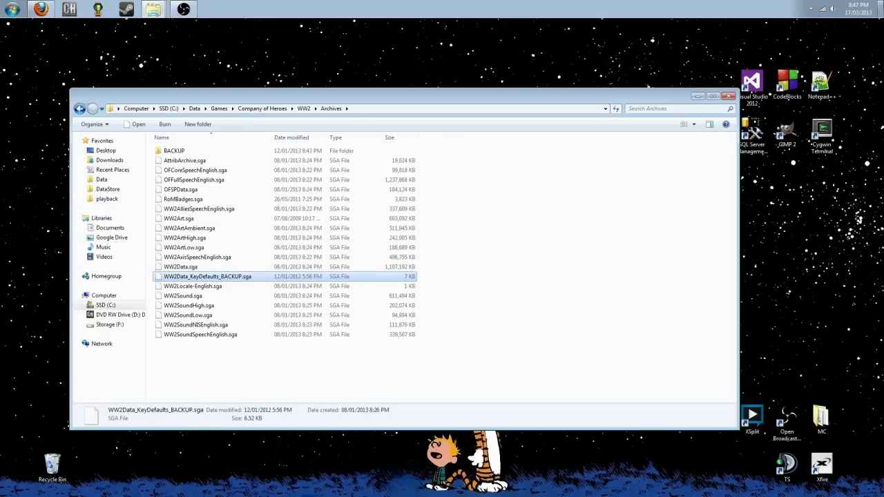
- Move the new WW2Data_KeyDefaults.sga from the desktop into the game's WW2\Archives folder
left_click(881, 9)
right_click(330, 237)
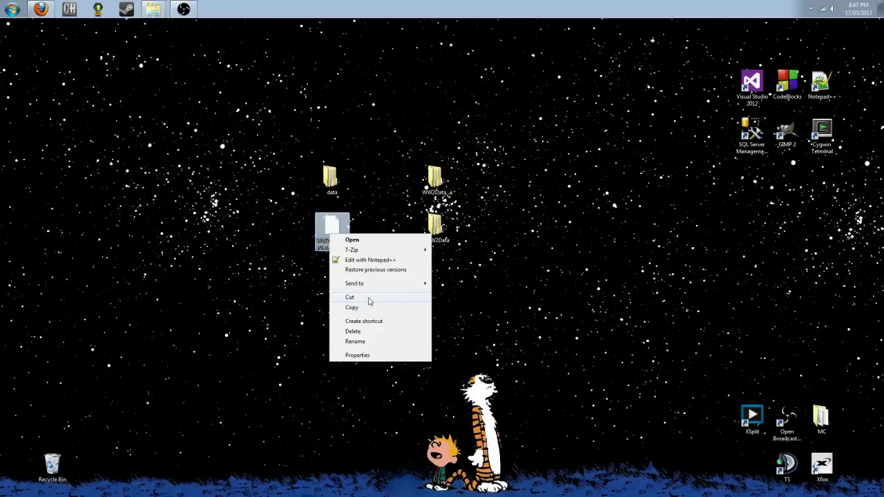
left_click(350, 305)
left_click(153, 9)
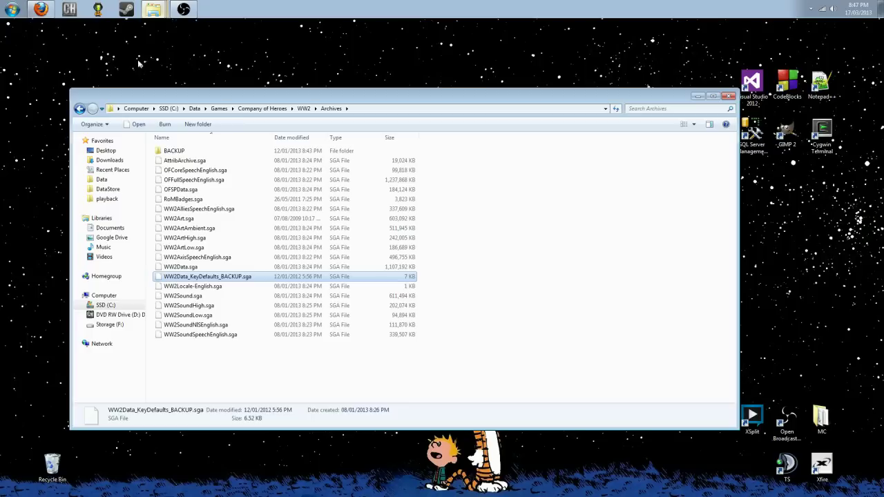
right_click(329, 366)
left_click(350, 298)
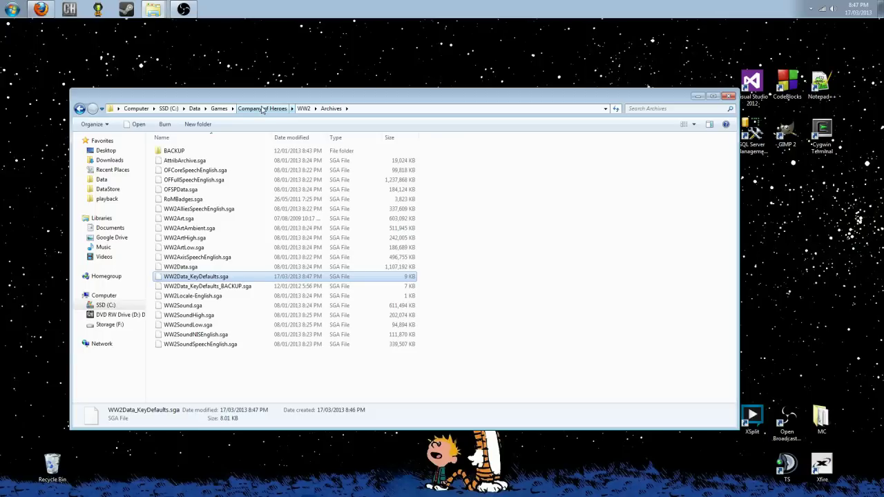
- Open RelicCoH.module from the Company of Heroes folder in Notepad++ and highlight the [data:common:01] section header
left_click(263, 108)
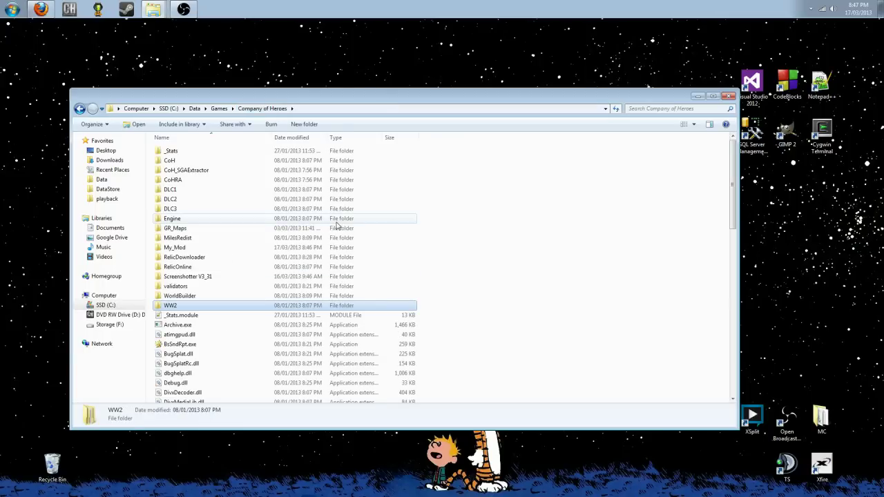
scroll(339, 224, "down", 10)
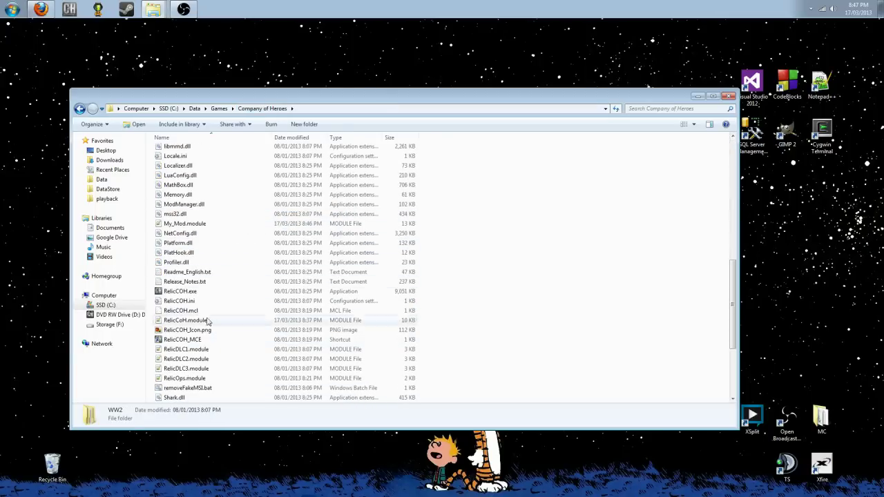
right_click(185, 322)
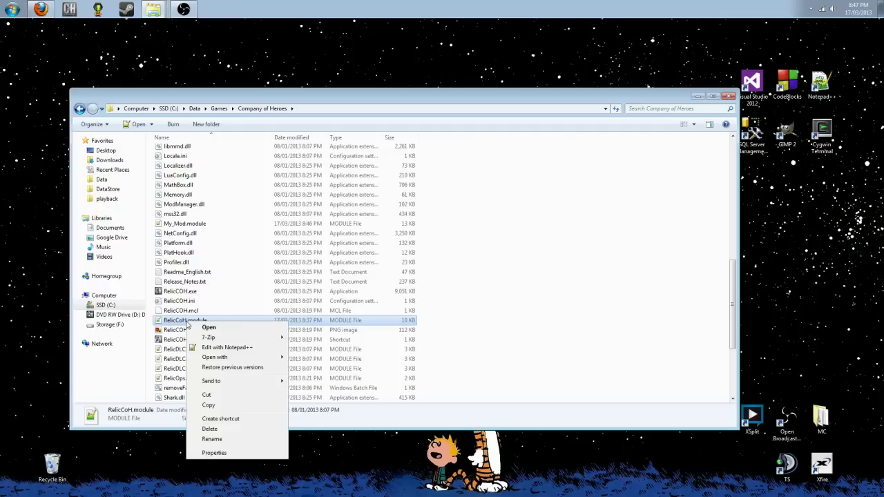
left_click(233, 349)
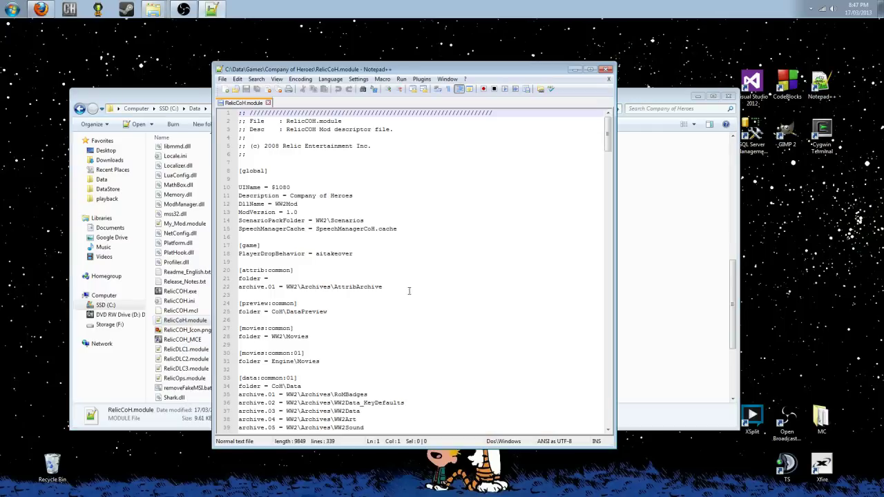
scroll(404, 193, "down", 3)
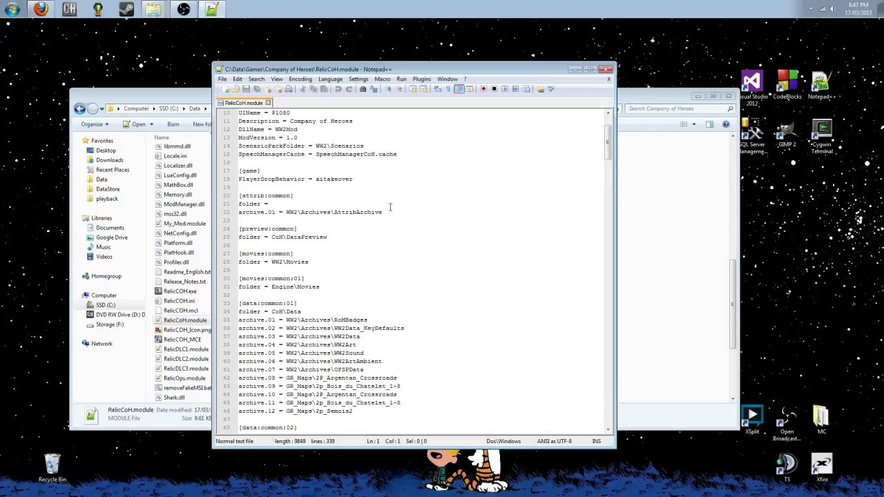
scroll(408, 211, "down", 1)
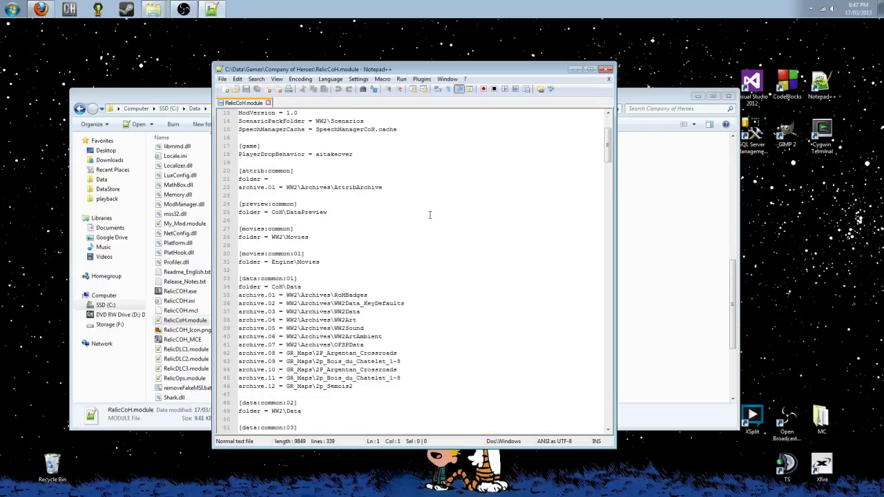
left_click(312, 279)
key("shift+Home")
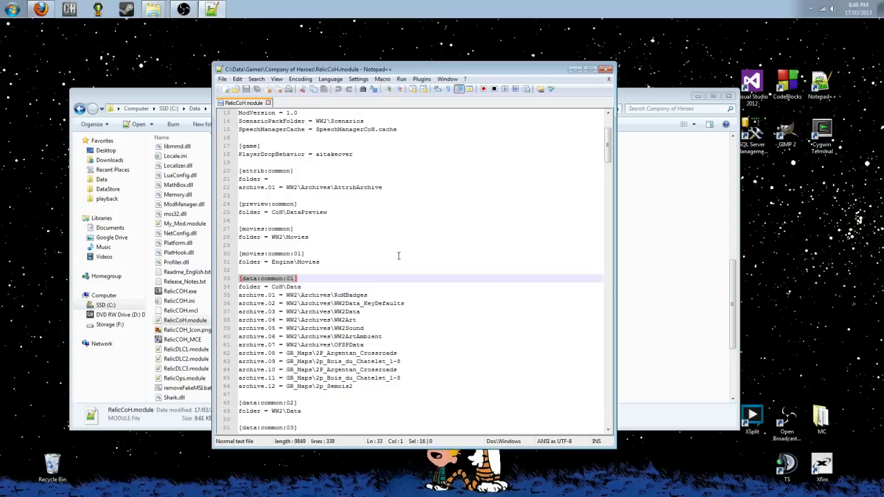
- Add the line archive.13 = WW2\Archives\WW2Data_KeyDefaults at the end of the [data:common:01] section
left_click(369, 386)
key("Return")
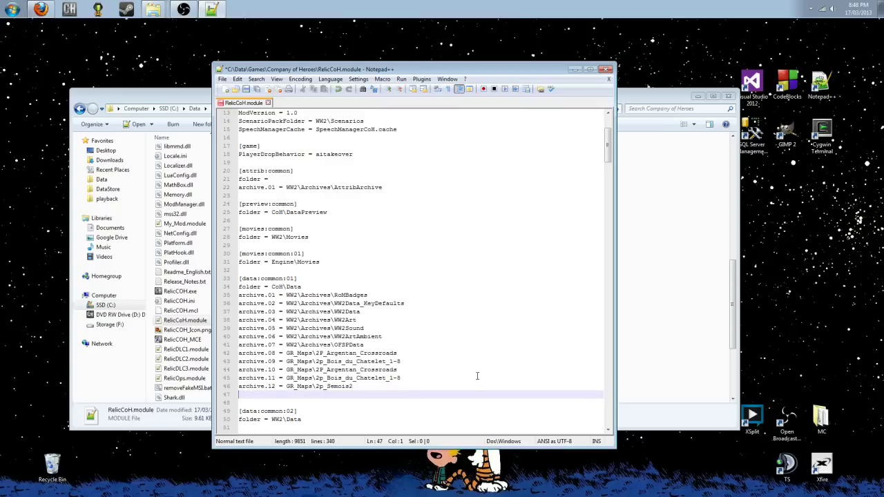
type("archive.13 = WW2\\")
type("Archives\\WW2Data_KeyD")
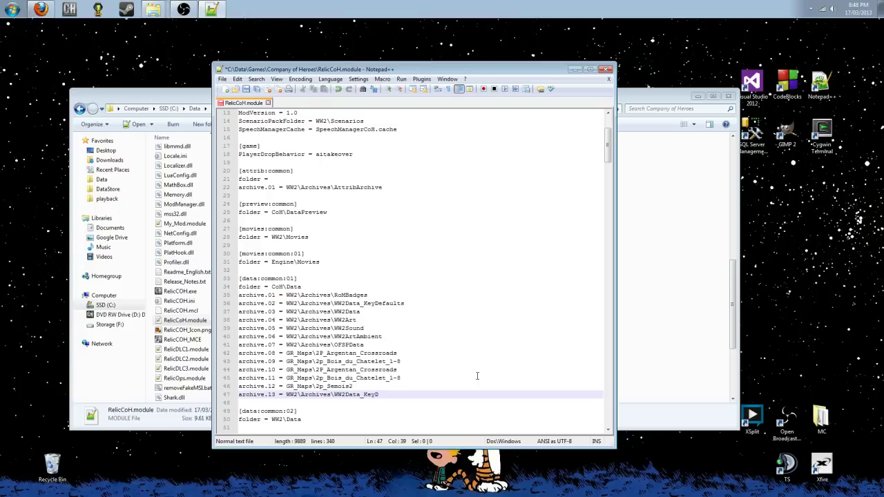
type("efaults")
- Compare with the existing archive.02 entry and delete the added archive.13 line from [data:common:01]
left_click_drag(418, 301, 232, 305)
left_click(332, 320)
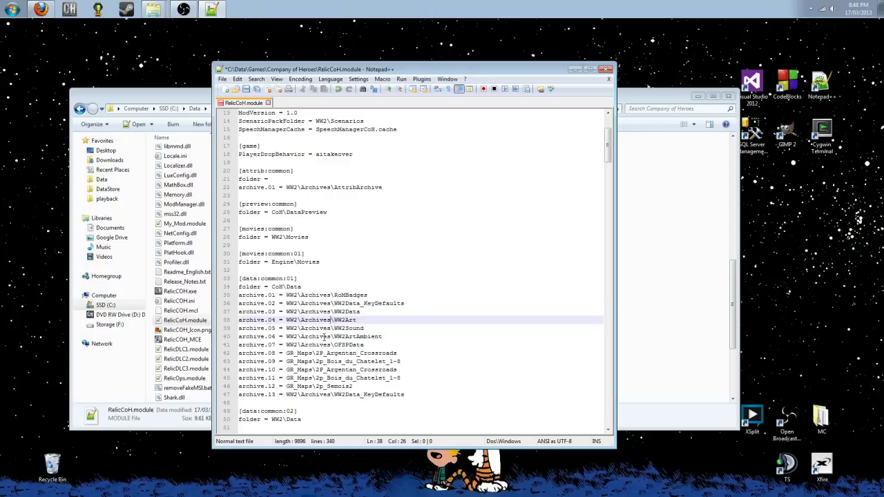
left_click_drag(415, 391, 228, 395)
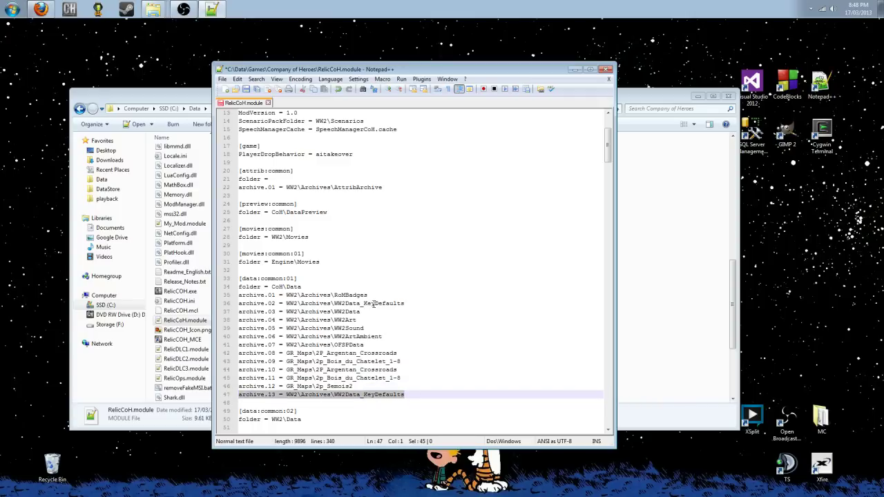
key("BackSpace")
key("BackSpace")
- Save RelicCoH.module, then close Notepad++ and the Company of Heroes folder window
key("ctrl+s")
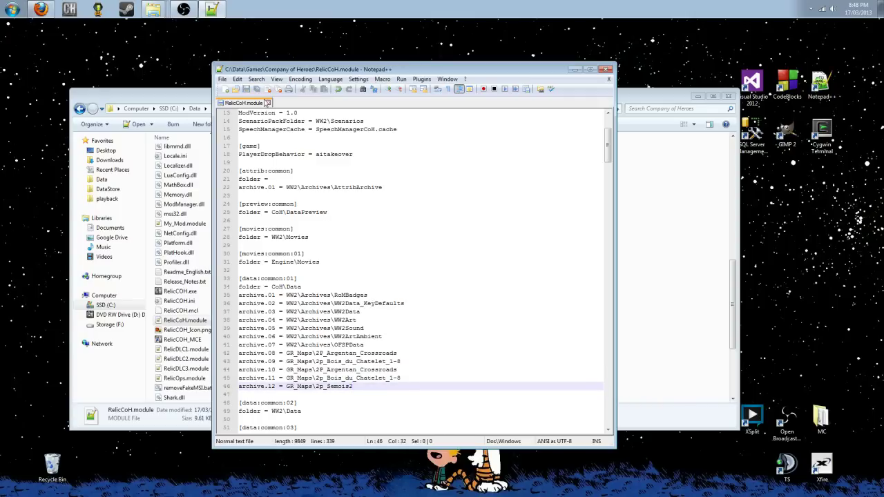
left_click(607, 69)
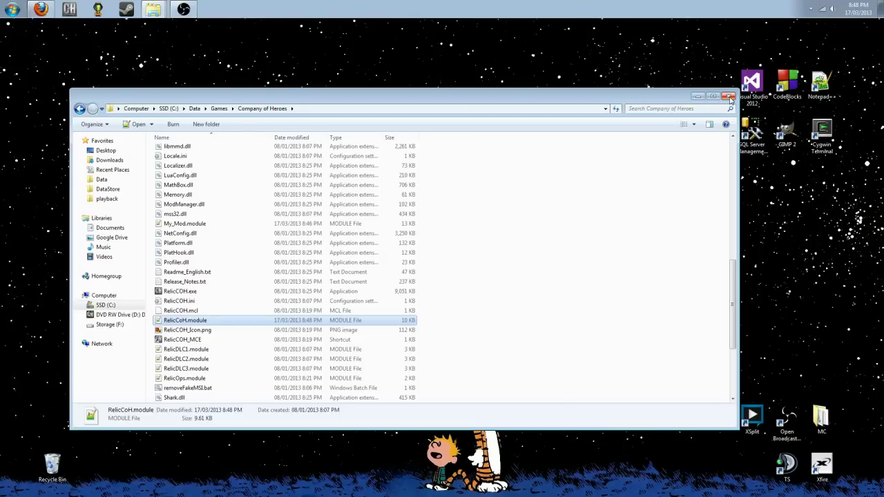
left_click(730, 96)
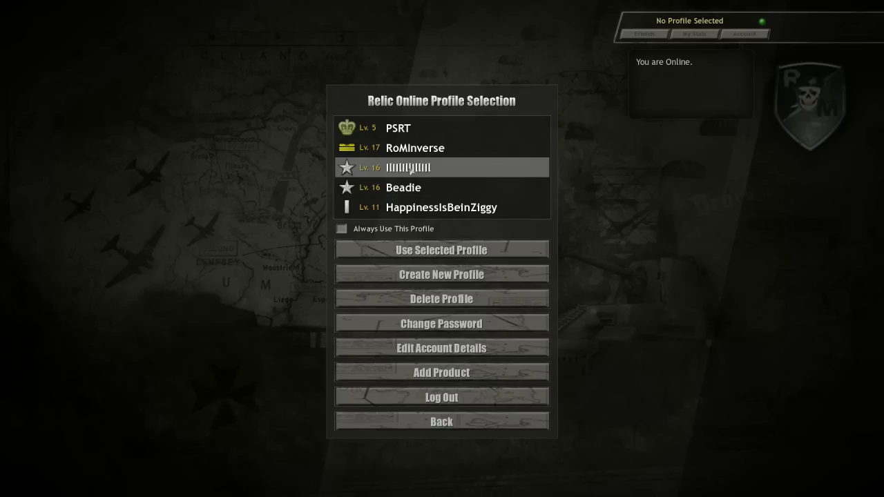
- In Company of Heroes, use the third online profile and start a skirmish match on Langres (2)
double_click(414, 167)
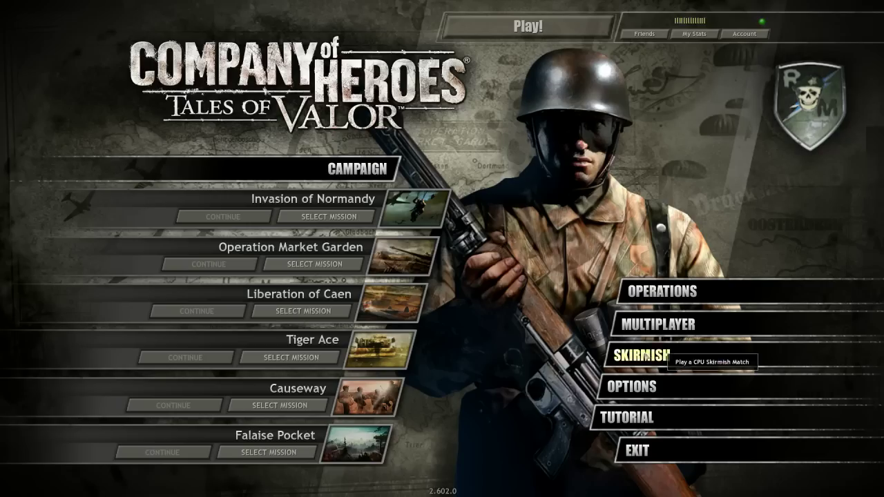
left_click(649, 355)
left_click(670, 473)
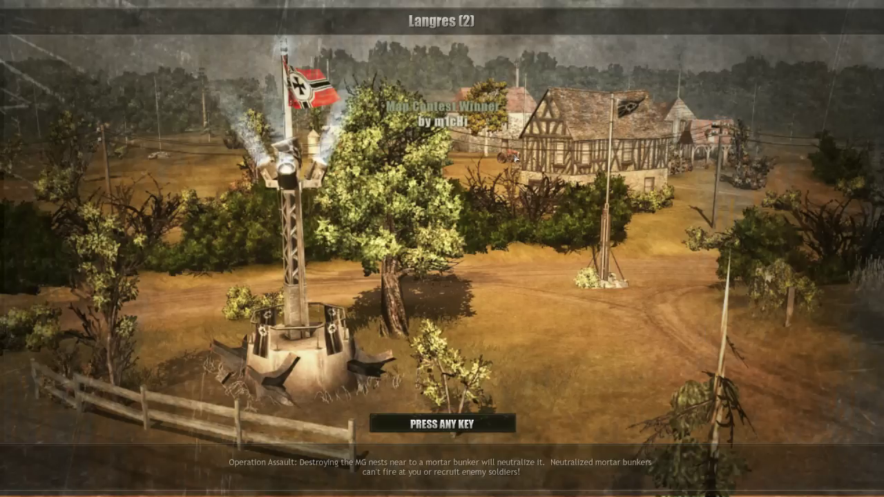
key("space")
- Select the Engineers squad, inspect the Retreat command's hotkey, and order the squad to move across the open field
key("Down")
left_click(367, 306)
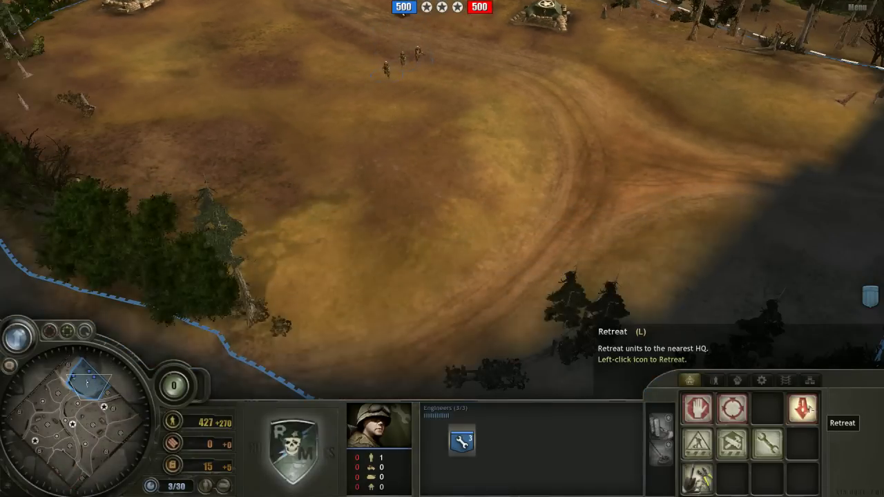
right_click(266, 69)
right_click(392, 174)
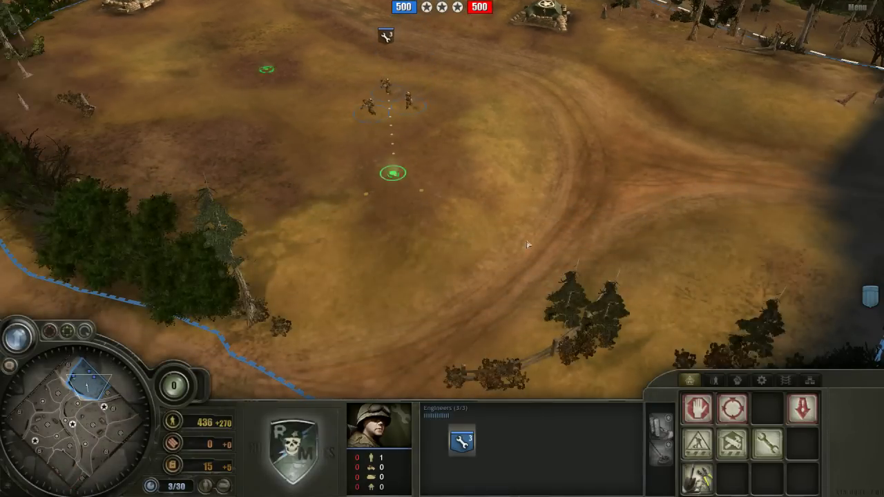
left_click(564, 235)
- Test selecting the Headquarters, then reselect the Engineers and inspect the Tactical Map command's hotkey
key("Up")
left_click_drag(515, 157, 321, 371)
key("F1")
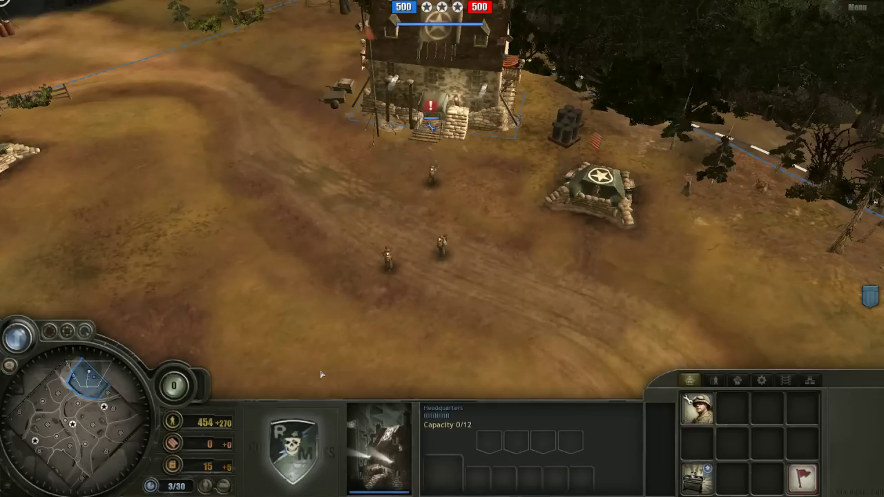
left_click_drag(471, 132, 358, 307)
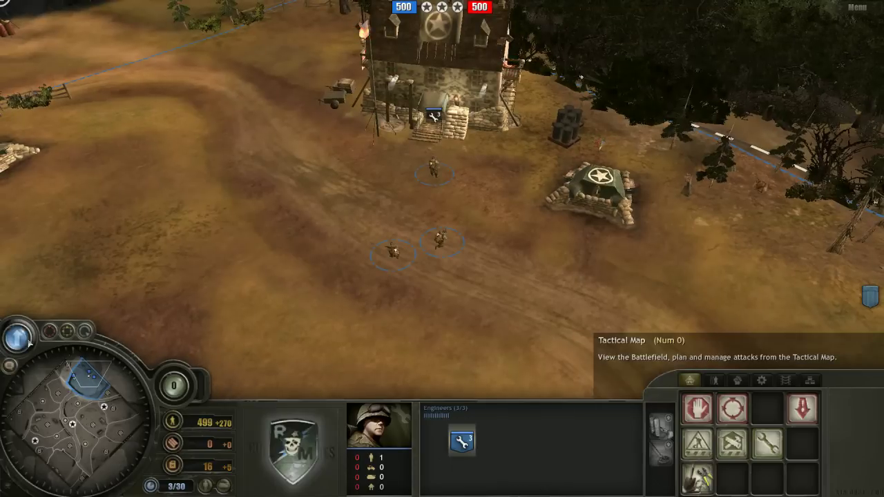
- Switch to the extracted WW2Data\data\game folder, open keydefaults.lua in Notepad++, and review its hotkey sections around Global Commands
key("alt+Tab")
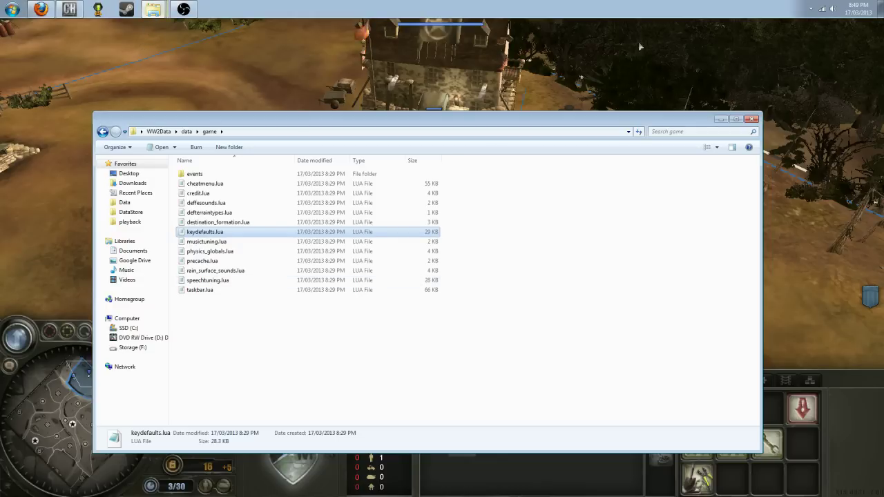
right_click(205, 233)
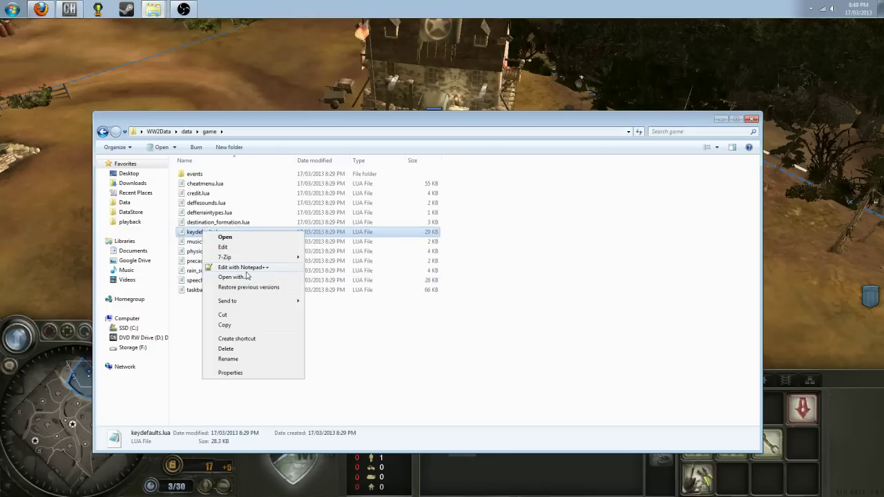
left_click(252, 268)
scroll(345, 263, "down", 12)
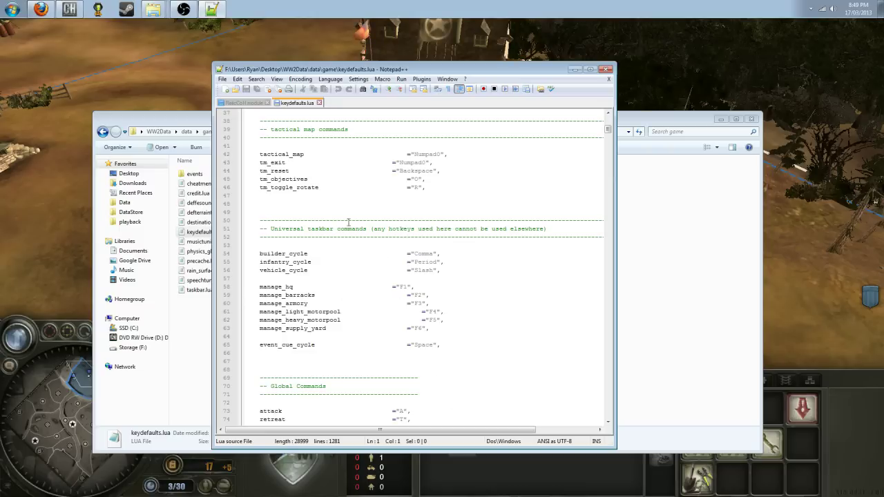
scroll(404, 283, "down", 20)
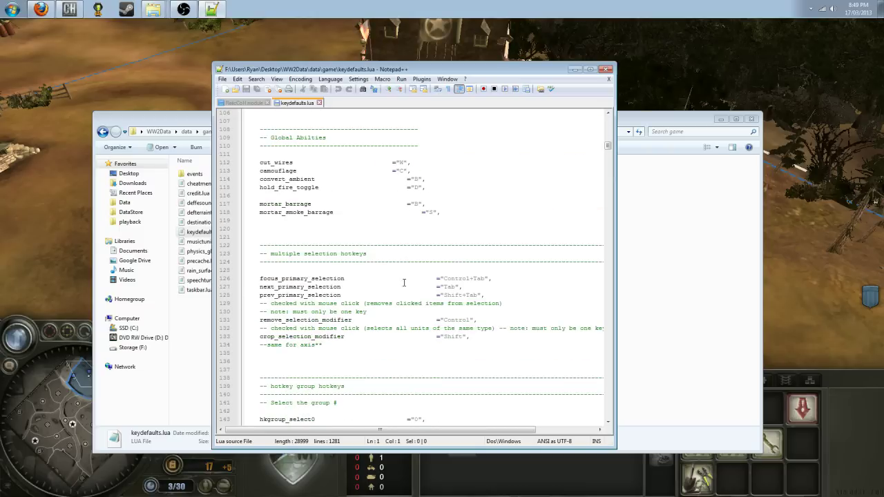
scroll(404, 283, "down", 2)
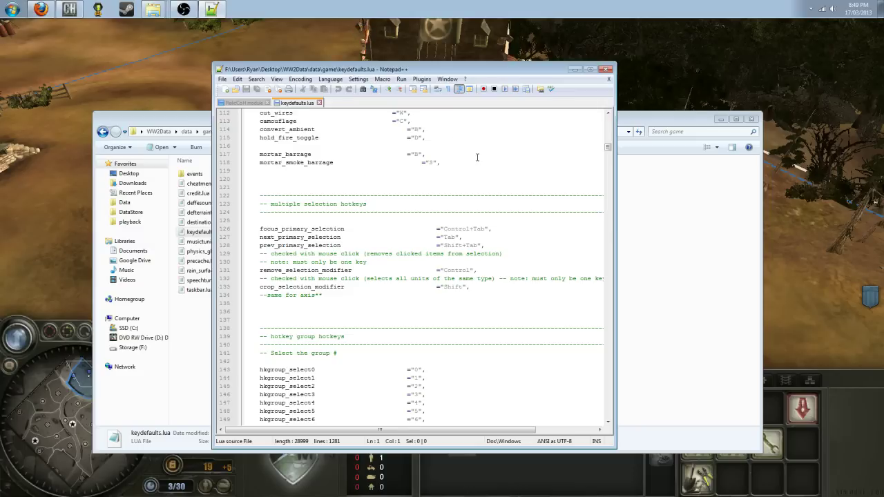
scroll(409, 196, "up", 20)
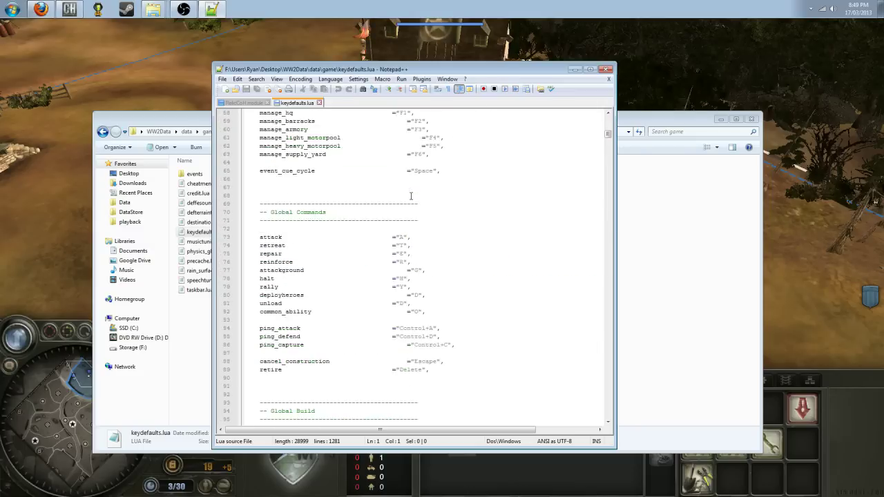
- Highlight and examine the Valid keys comment list at the start of keydefaults.lua, then clear the selection
left_click_drag(420, 289, 246, 199)
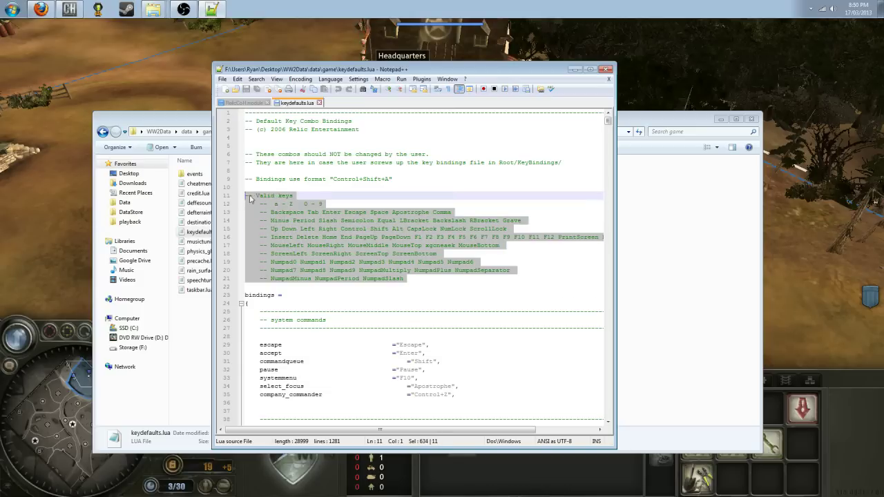
left_click(372, 245)
left_click(413, 262)
left_click_drag(413, 262, 341, 228)
left_click(326, 221)
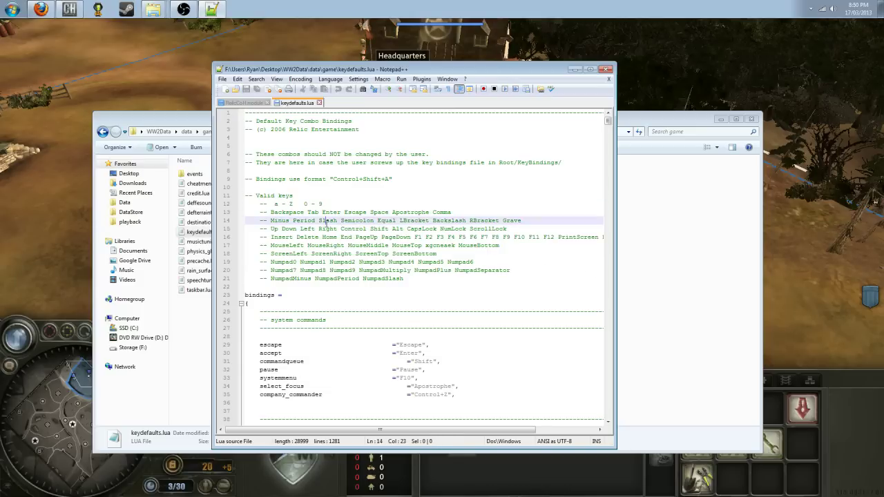
- Review the system and tactical map command bindings, then minimize Notepad++ and the folder window to return to Company of Heroes
scroll(425, 271, "down", 6)
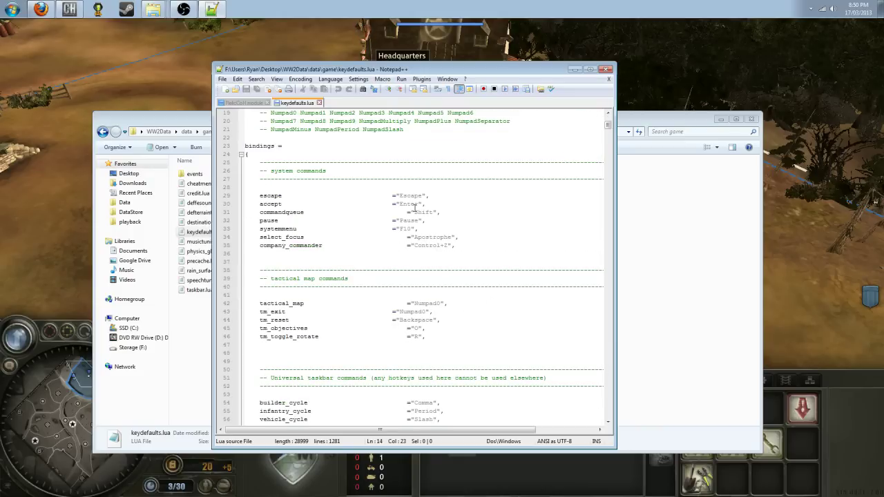
scroll(507, 314, "down", 2)
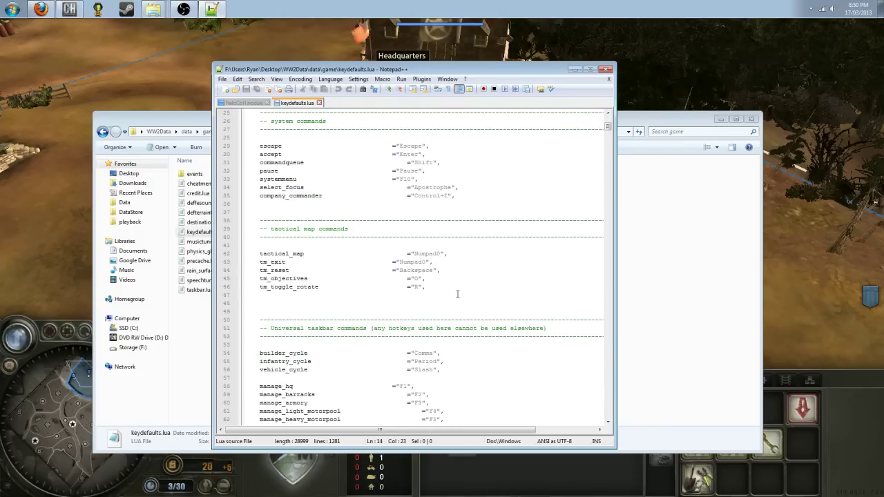
scroll(457, 294, "up", 7)
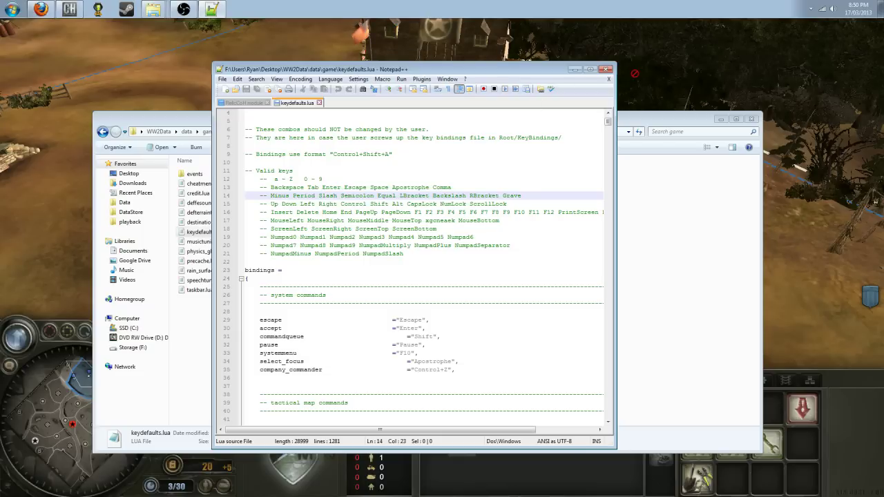
left_click(574, 69)
left_click(721, 120)
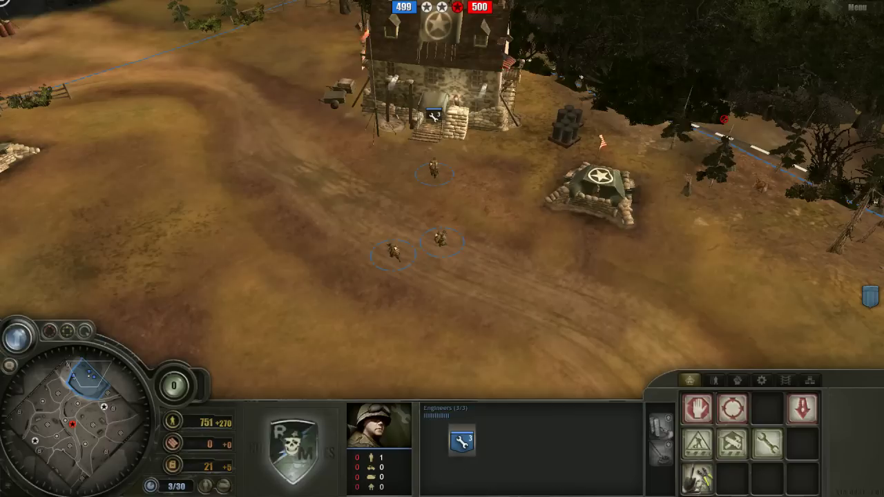